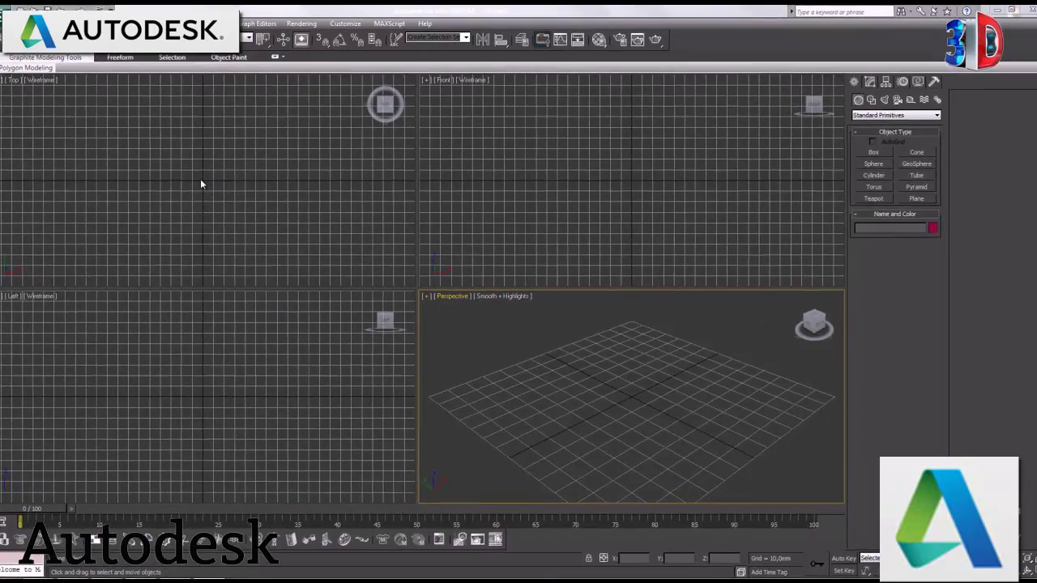
Activate the Top viewport and maximize it to fill the whole workspace.
left_click(195, 176)
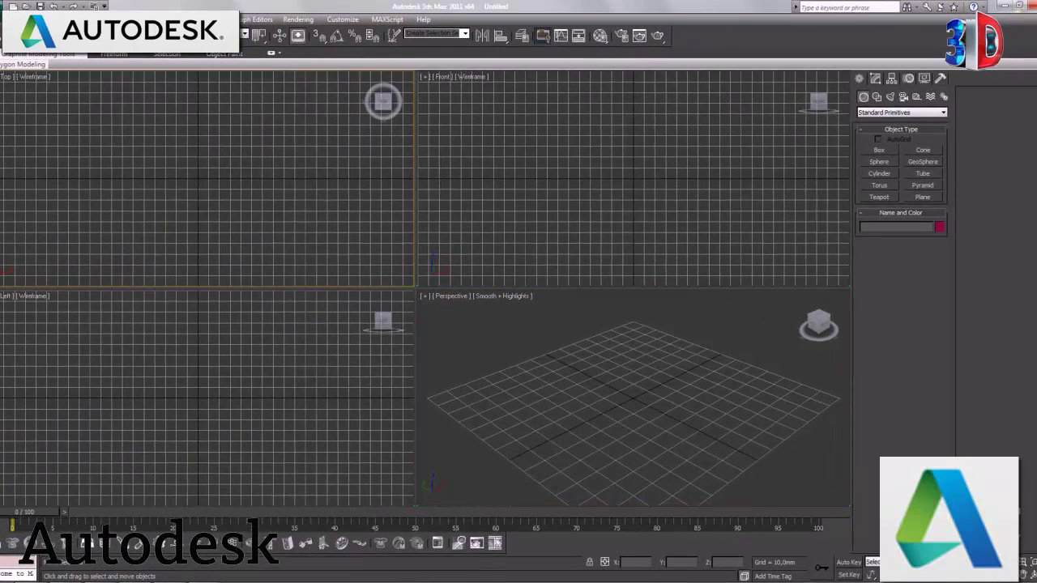
key("alt+w")
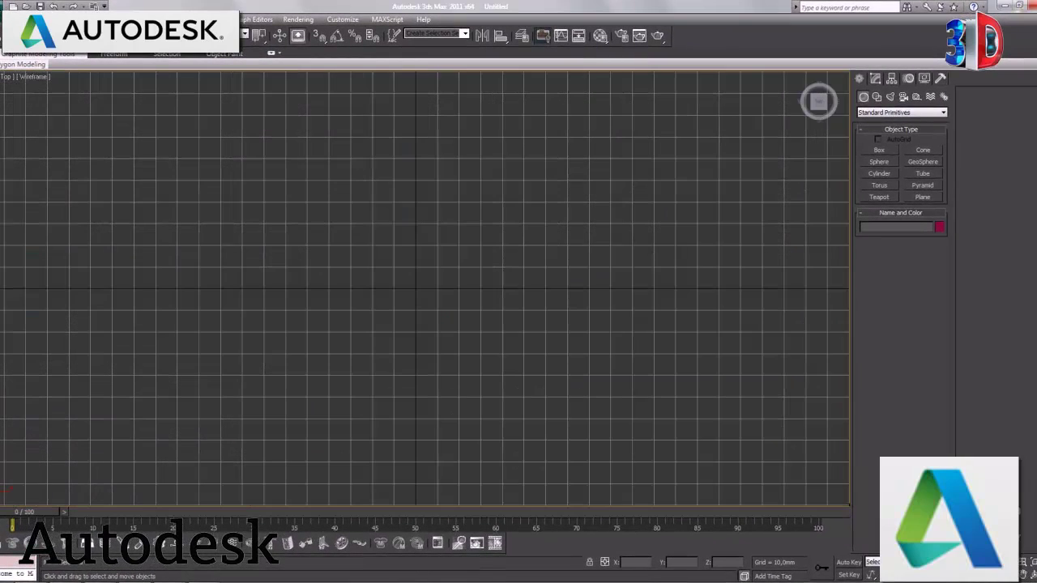
Create a long, thin box wall about 262.79 by 7.49 mm, 150 mm high.
left_click(880, 151)
left_click_drag(139, 130, 709, 146)
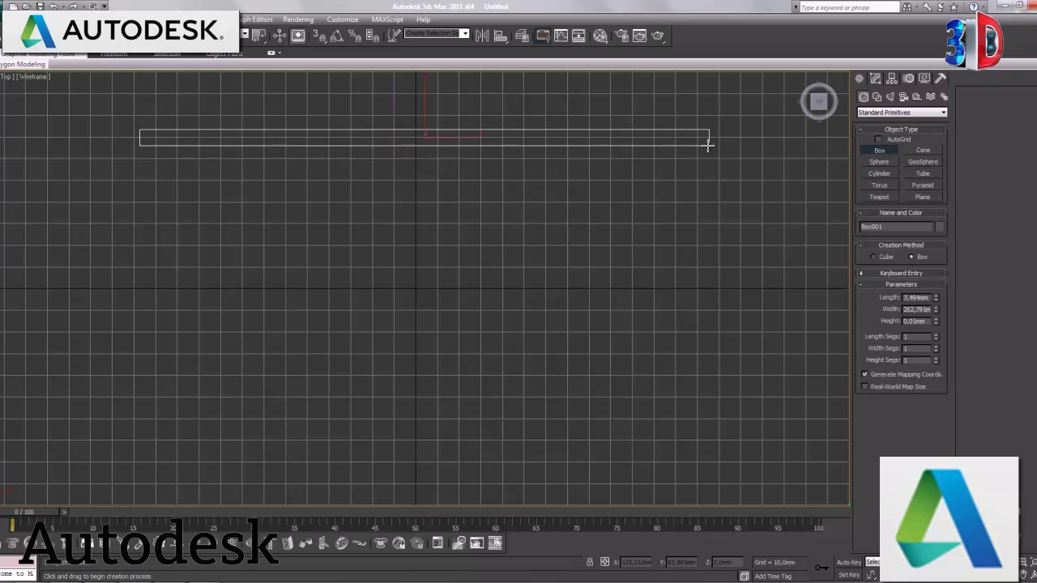
left_click(915, 321)
type("150")
key("Return")
Hide the grid, recentre the Top view on the wall, and switch to Select and Move.
scroll(491, 239, "down", 5)
scroll(488, 268, "down", 1)
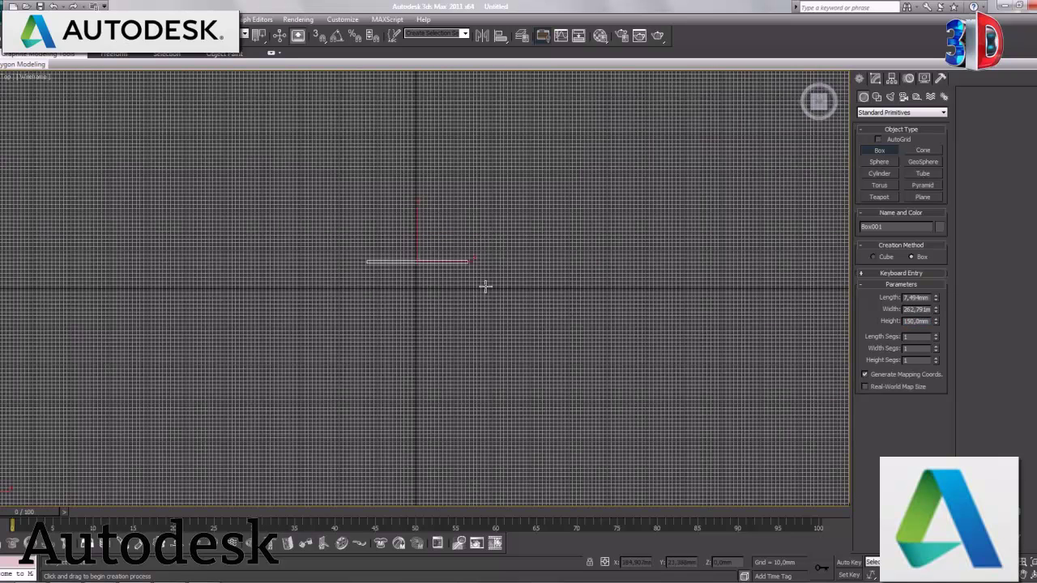
key("g")
middle_click_drag(451, 296, 446, 245)
scroll(445, 245, "up", 1)
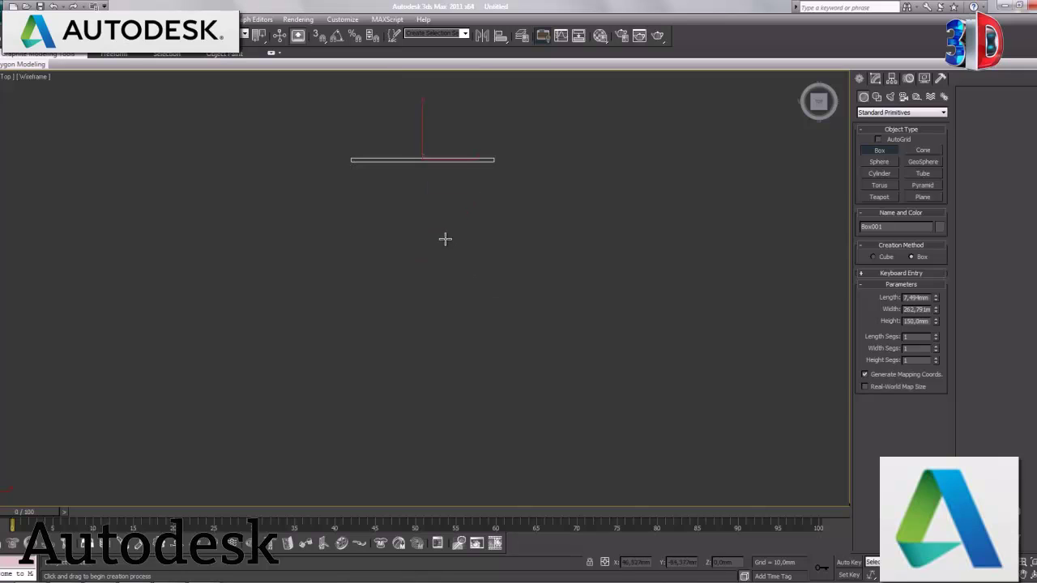
key("w")
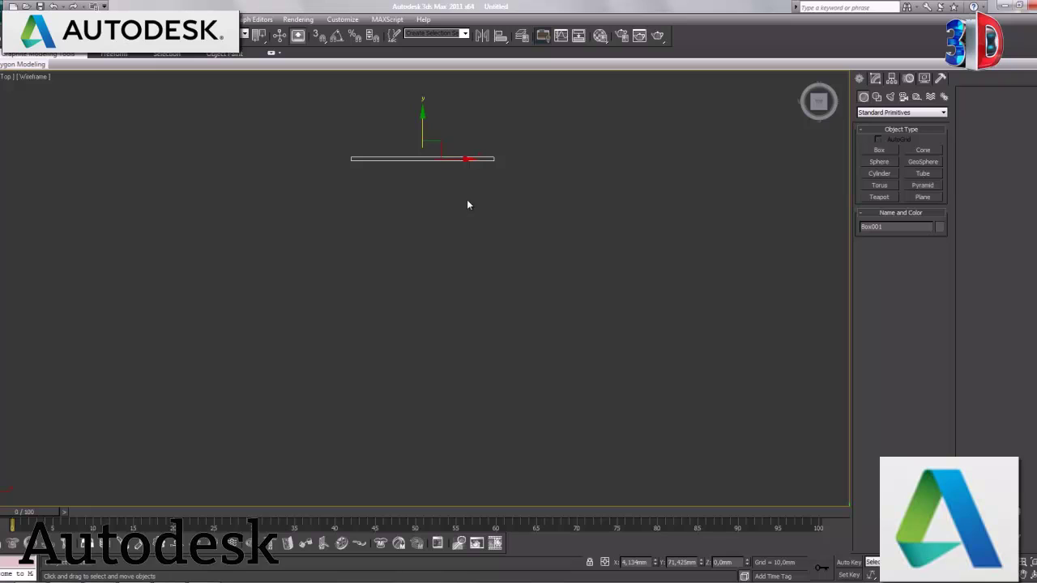
Copy the wall twice as Box002 and Box003, one above and one below.
mouse_move(416, 124)
left_mouse_down("shift")
mouse_move(417, 265)
mouse_move(425, 199)
left_mouse_up("shift")
left_click(513, 343)
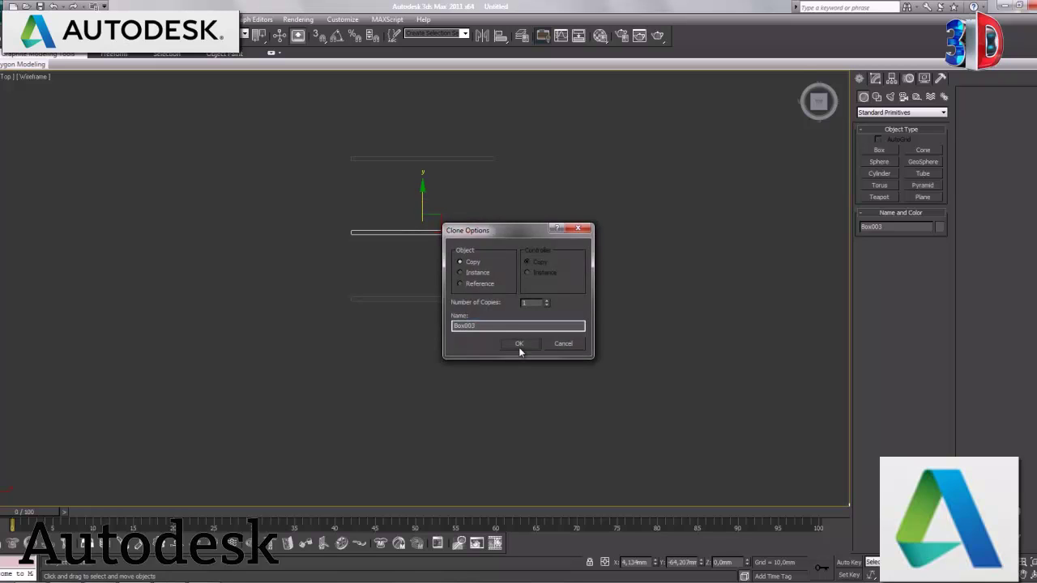
left_click(520, 347)
Set the angle snap to 90 degrees in Grid and Snap Settings.
left_click(875, 80)
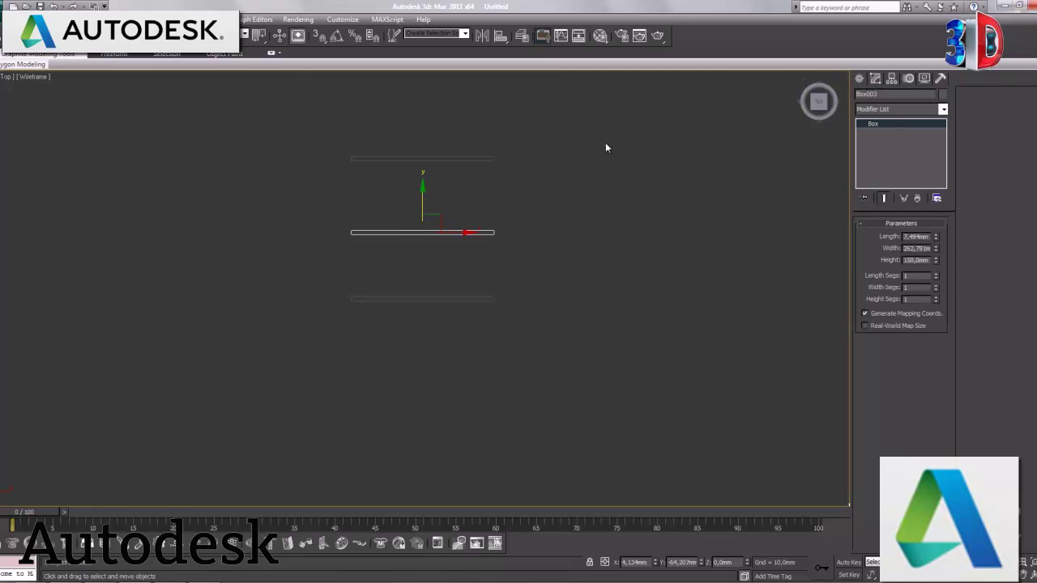
right_click(337, 35)
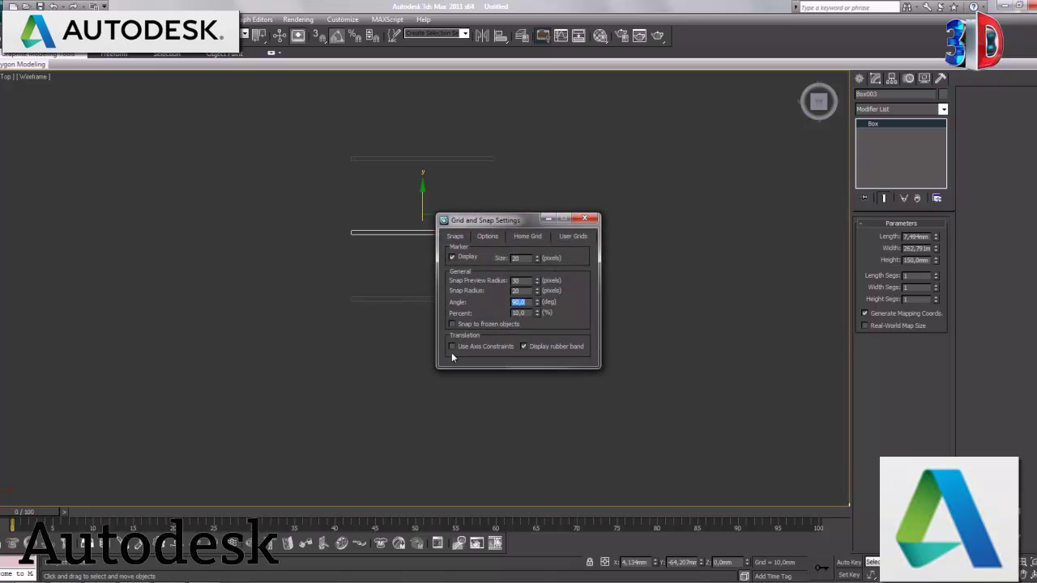
left_click(585, 218)
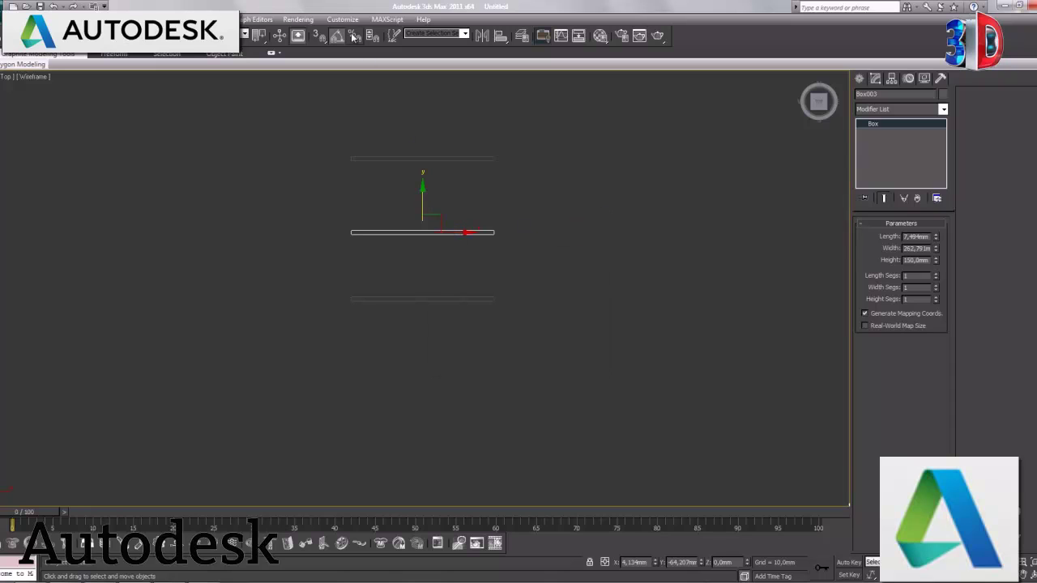
Rotate the middle wall 90° upright and copy it as Box004 to close both ends.
key("e")
mouse_move(476, 214)
left_mouse_down()
mouse_move(373, 211)
mouse_move(521, 254)
left_mouse_up()
key("w")
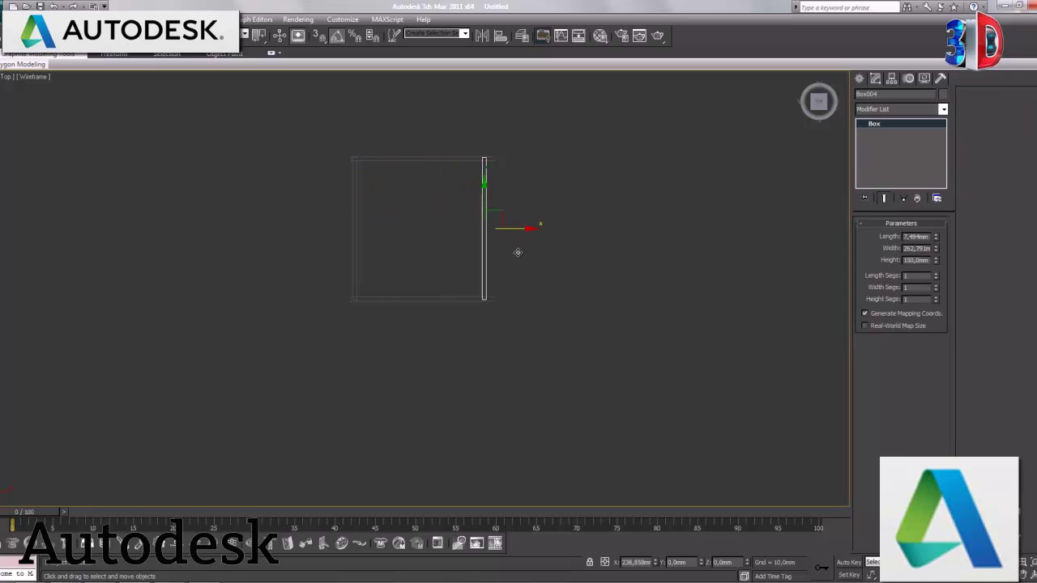
left_click_drag(521, 253, 523, 253, "shift")
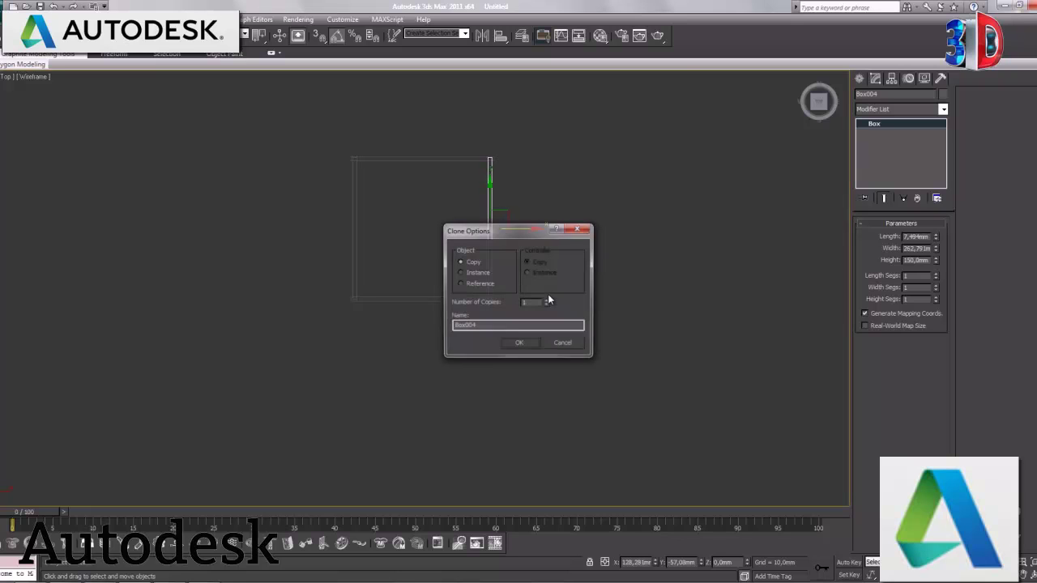
left_click(534, 345)
Deselect the walls, restore the four-viewport layout and activate Perspective.
left_click(552, 284)
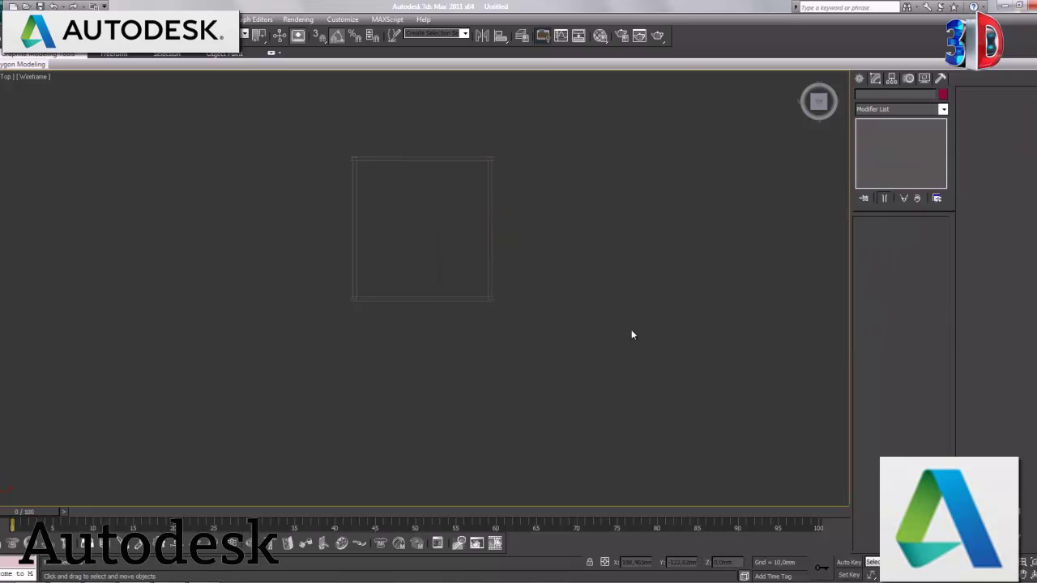
key("alt+w")
left_click(697, 401)
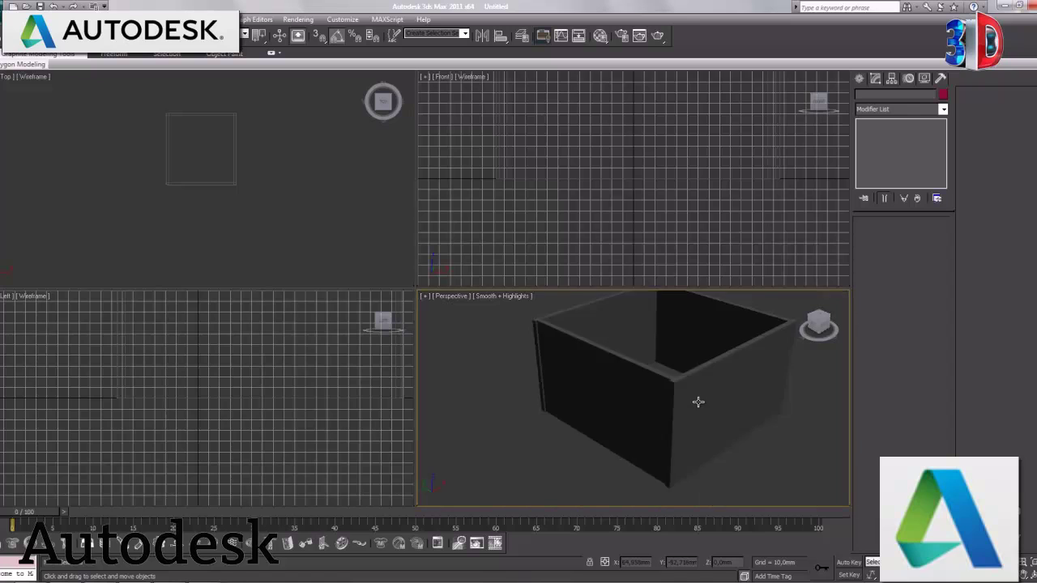
Zoom extents on the box in the Perspective, Front and Left views.
key("z")
left_click(637, 256)
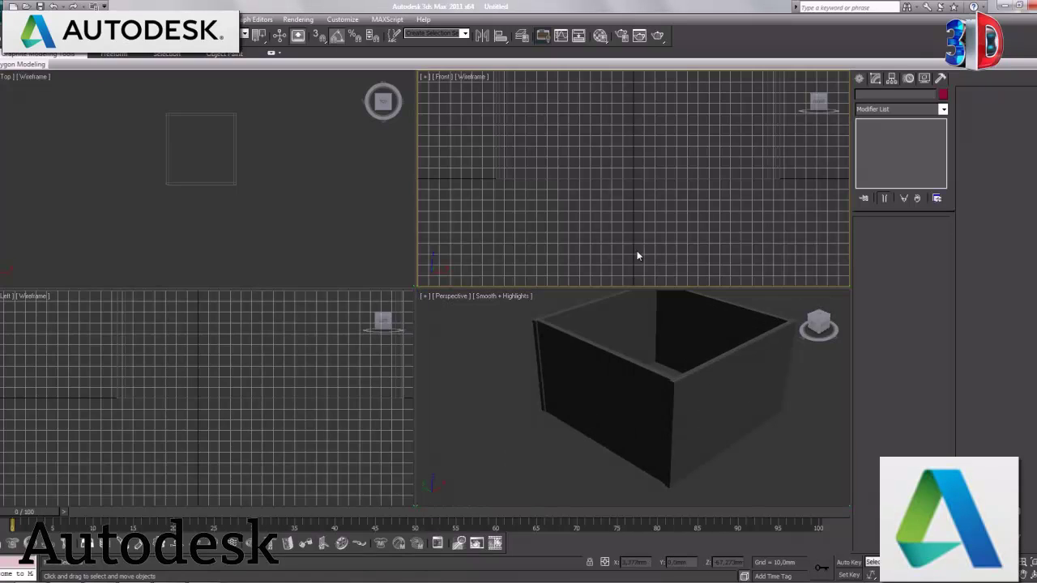
key("z")
left_click(248, 440)
key("z")
middle_click(634, 174)
middle_click_drag(634, 174, 630, 219)
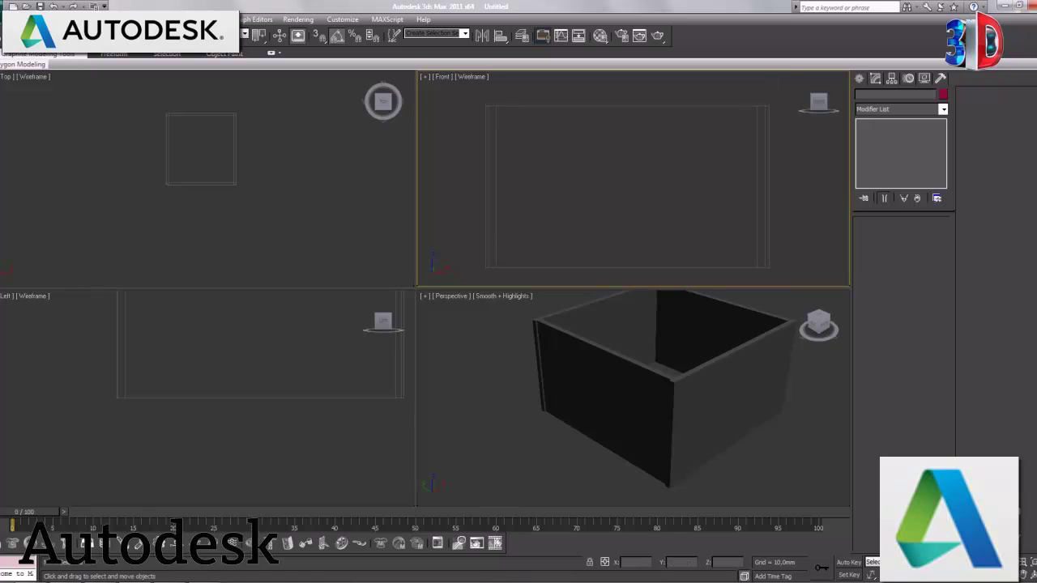
Maximize the Front view and zoom in on the top of the right wall.
key("alt+w")
middle_click_drag(664, 285, 576, 321)
key("bracketleft")
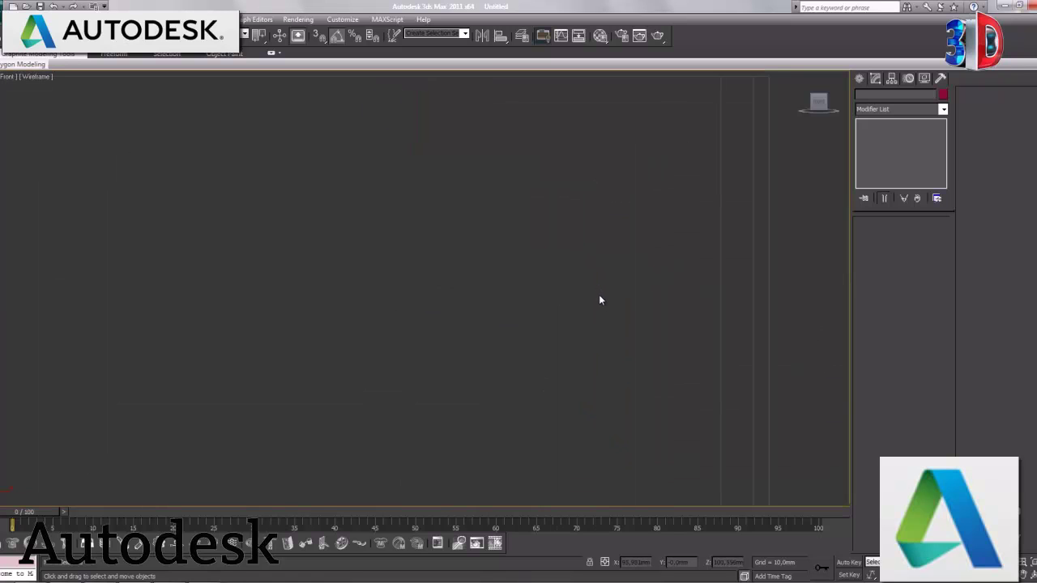
middle_click_drag(665, 275, 560, 343)
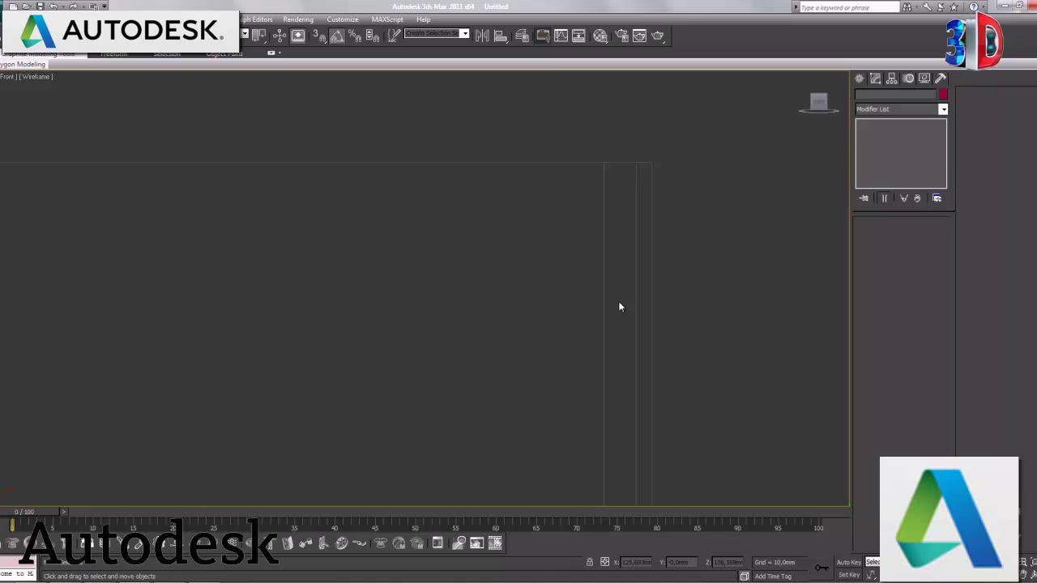
left_click(636, 302)
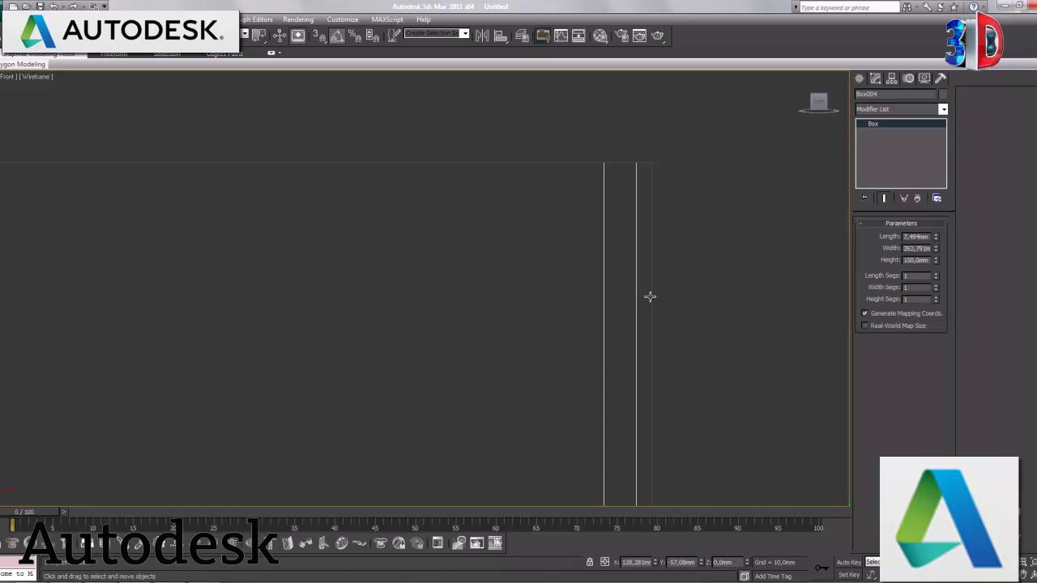
left_click(602, 263)
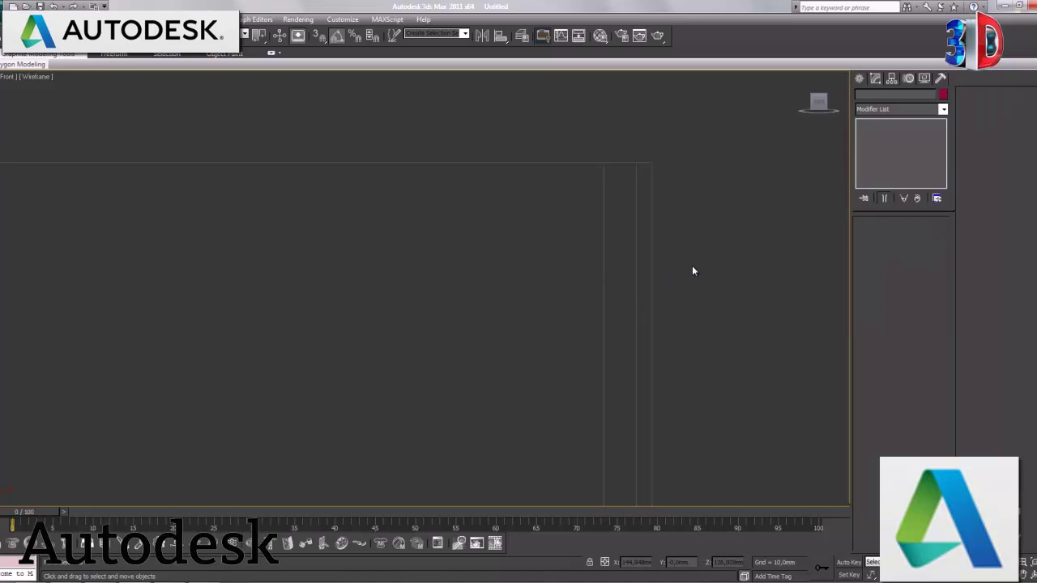
Choose the Line tool under Create > Shapes > Splines.
left_click(861, 79)
left_click(876, 97)
left_click(879, 158)
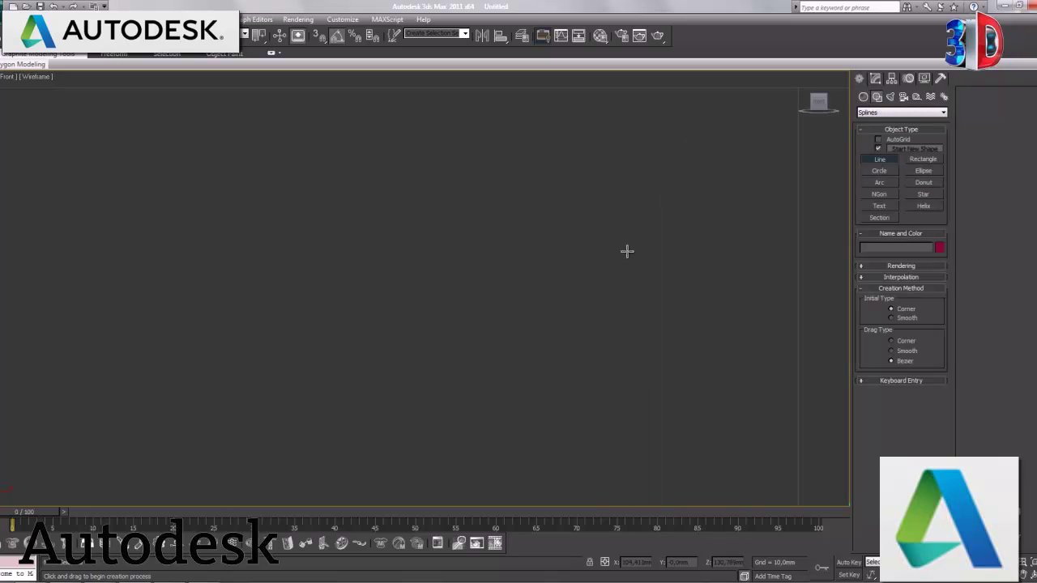
Draw a closed seven-corner stepped profile, Line001, at the top of the right wall.
scroll(558, 289, "up", 3)
scroll(502, 299, "down", 3)
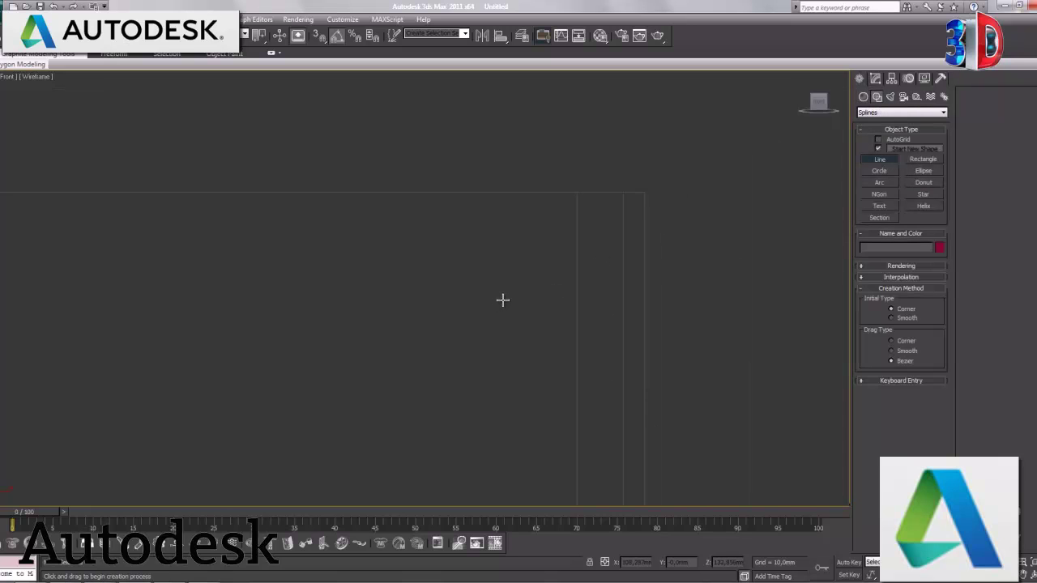
left_click(577, 192)
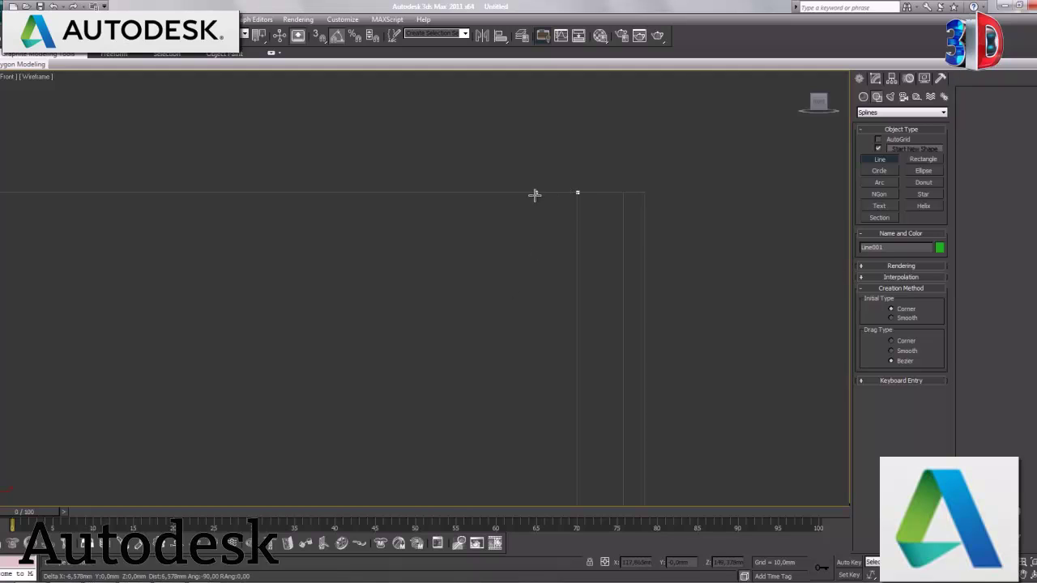
left_click(489, 193)
left_click(488, 216)
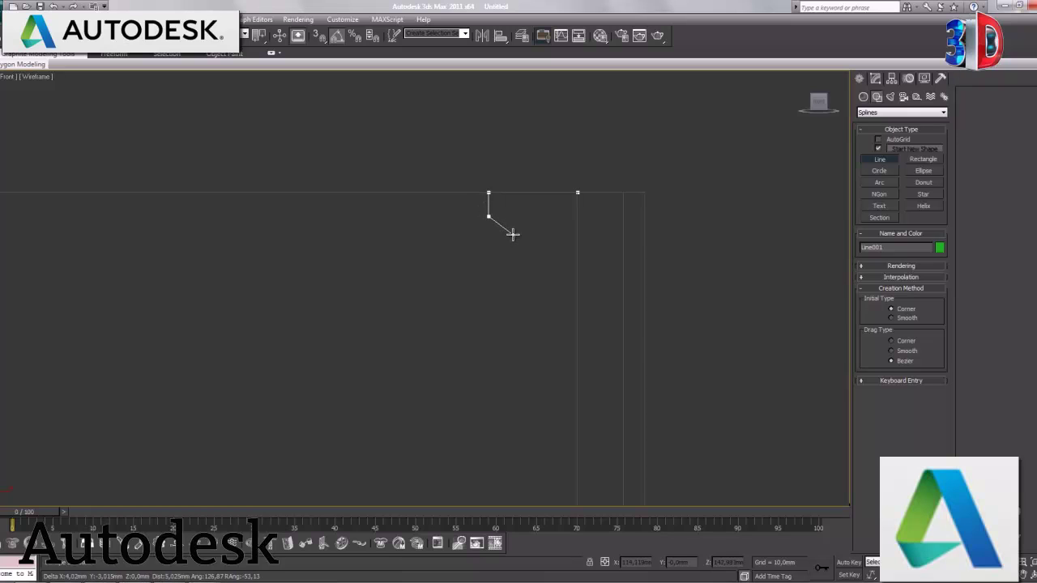
left_click(512, 235)
left_click(536, 235)
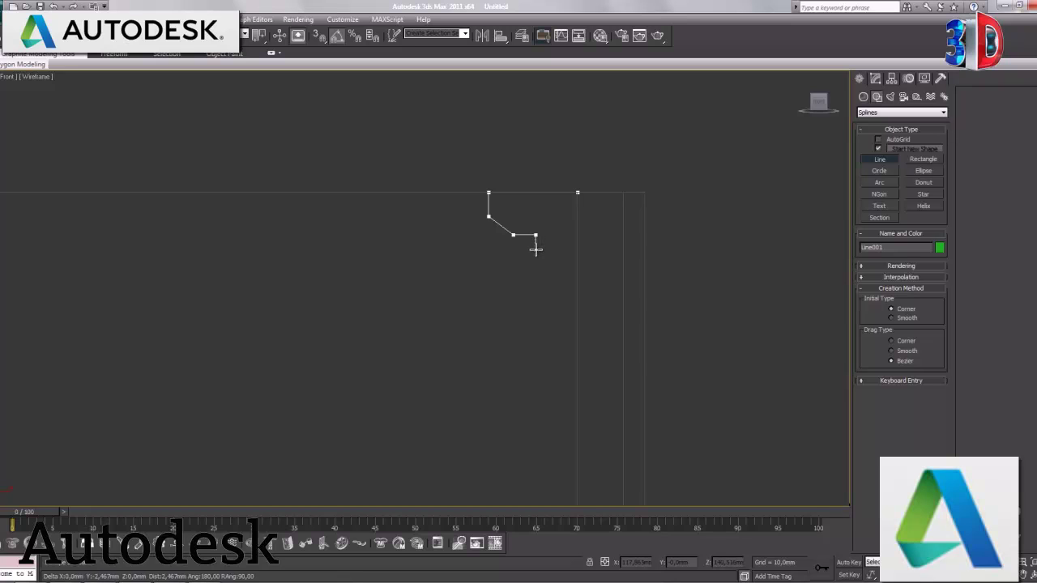
left_click(535, 250)
left_click(576, 251)
left_click(576, 193)
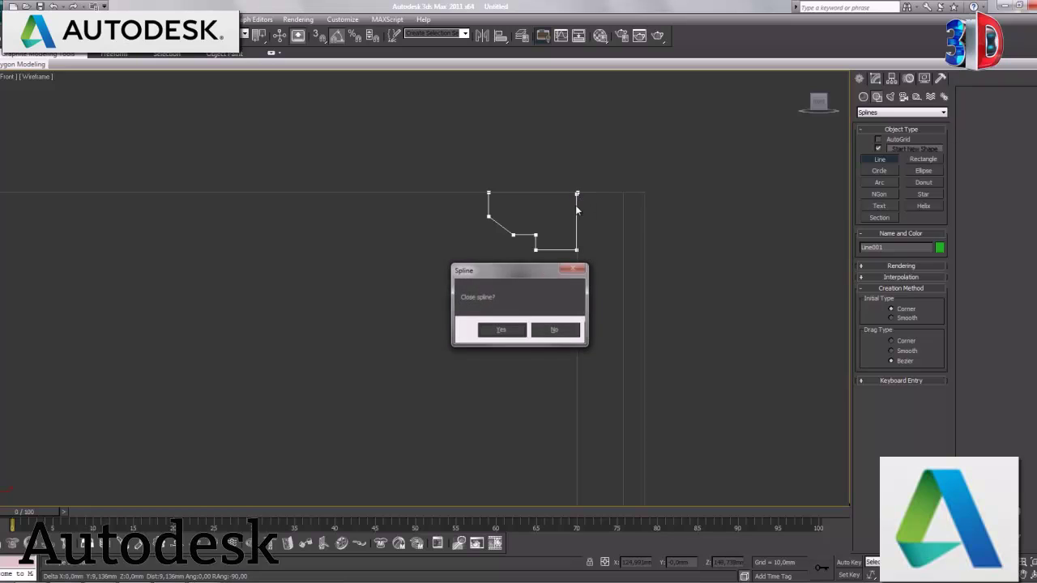
left_click(514, 329)
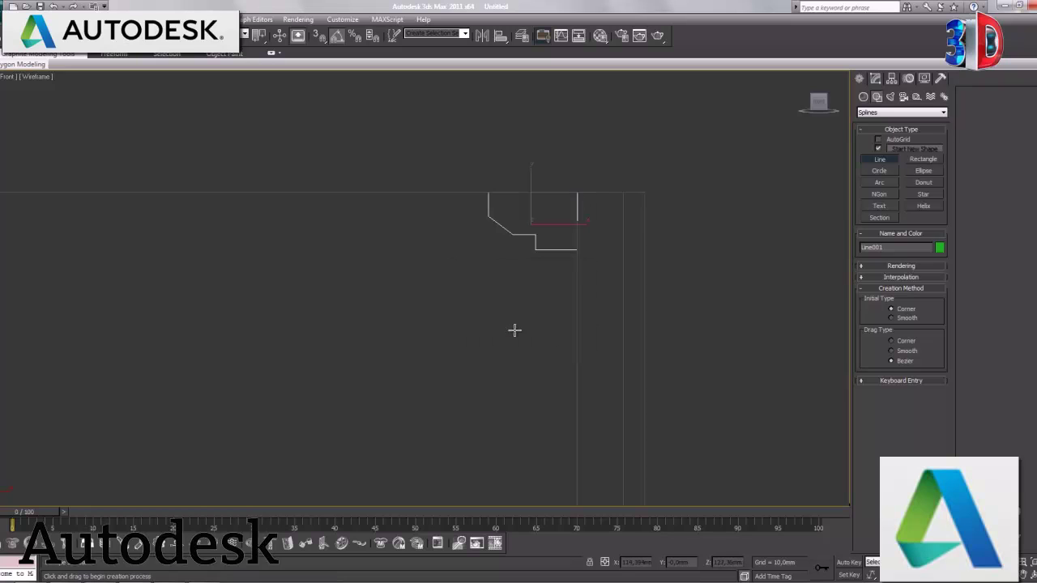
Convert all of Line001's vertices to Bezier Corner.
right_click(515, 334)
left_click(875, 78)
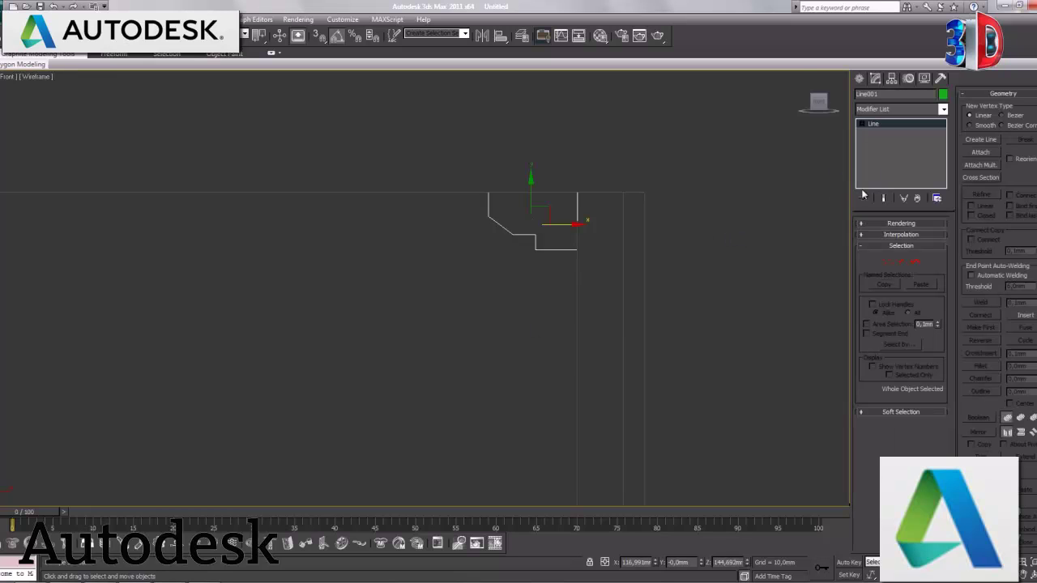
left_click(887, 262)
left_click_drag(391, 153, 659, 316)
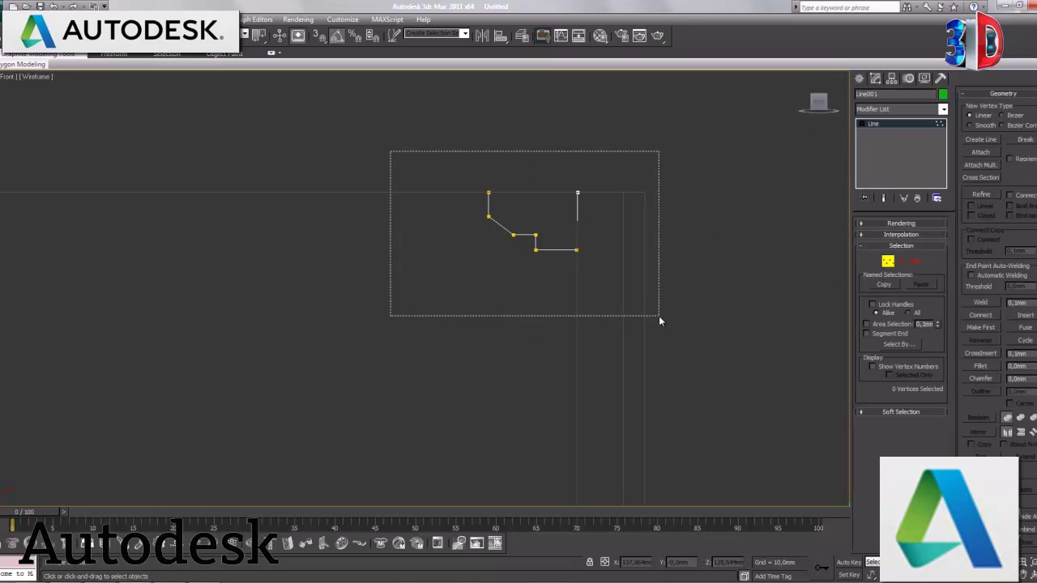
right_click(482, 213)
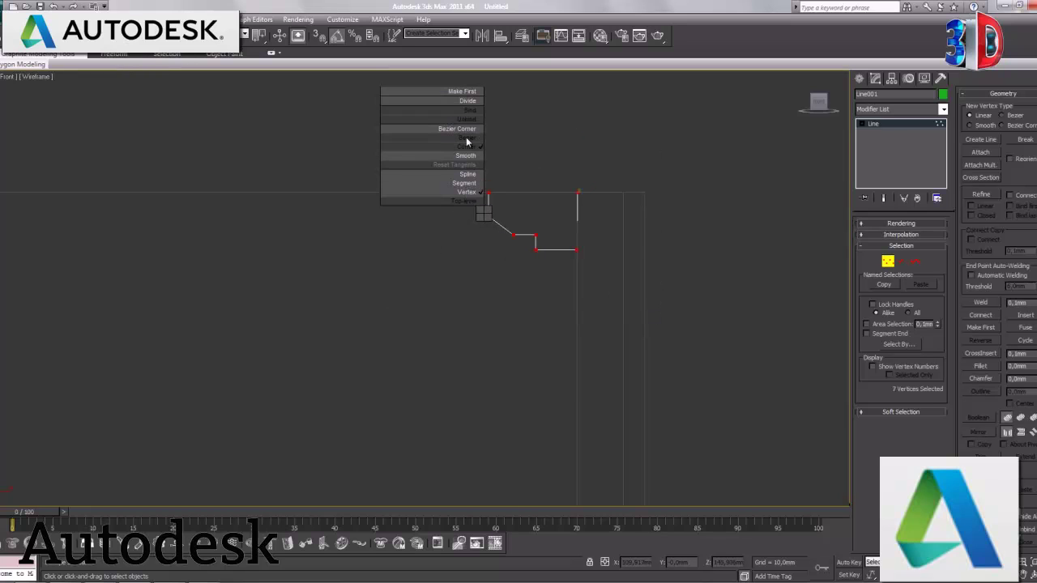
left_click(468, 132)
Fillet the three step-corner vertices of the profile into rounded curves.
middle_click_drag(548, 283, 536, 297)
scroll(602, 280, "up", 3)
middle_click_drag(602, 280, 405, 405)
scroll(424, 267, "down", 2)
left_click(368, 241)
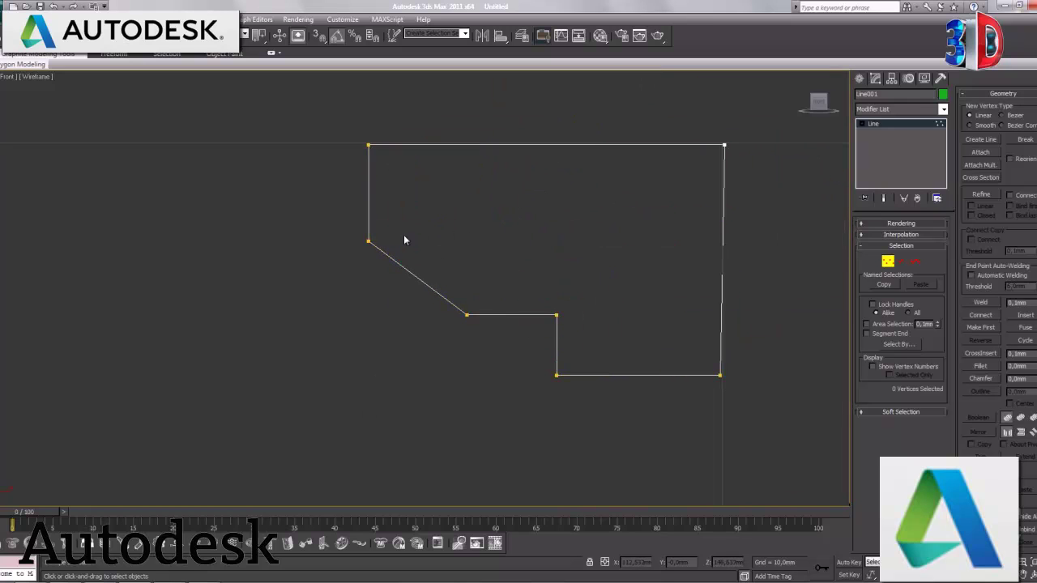
left_click(466, 315, "ctrl")
left_click(555, 314, "ctrl")
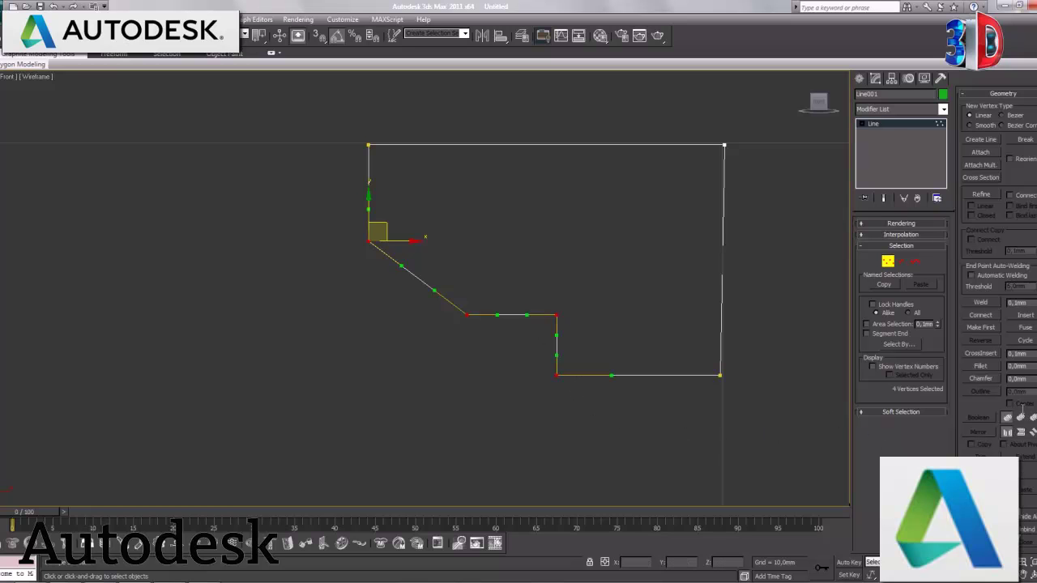
left_click_drag(1033, 366, 1033, 357)
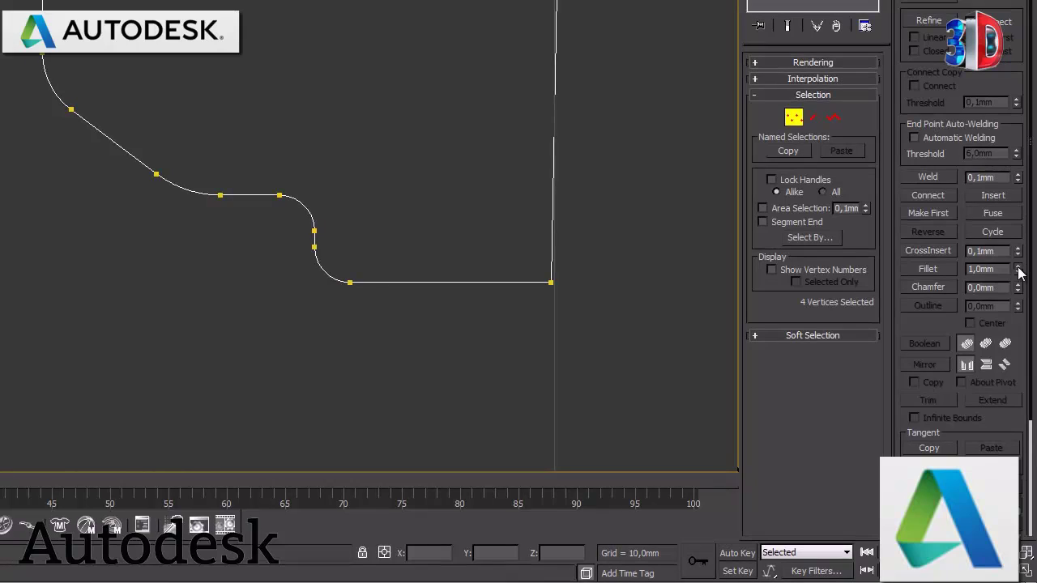
left_click_drag(1019, 274, 1021, 279)
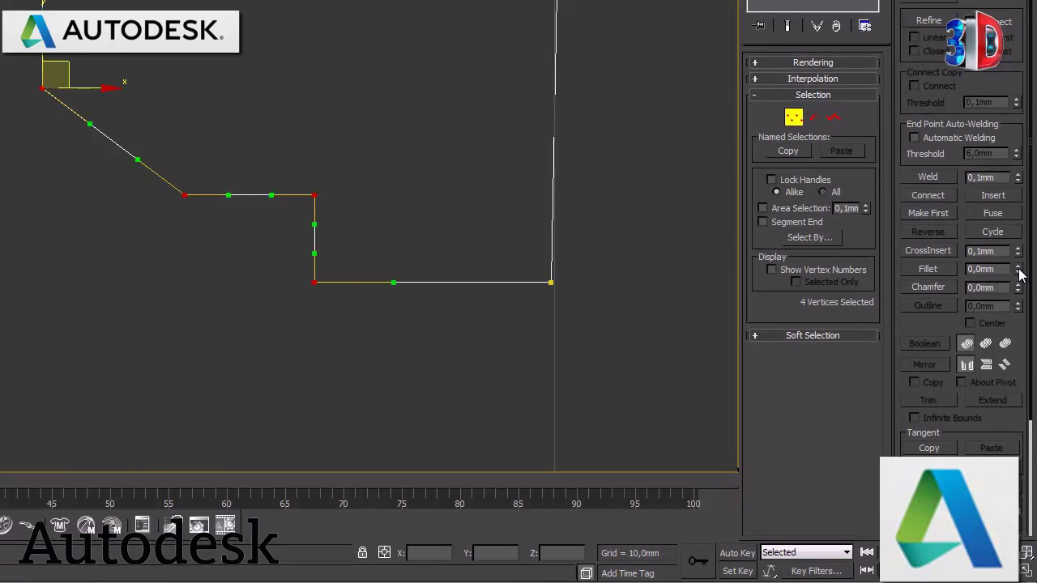
left_click(1019, 274)
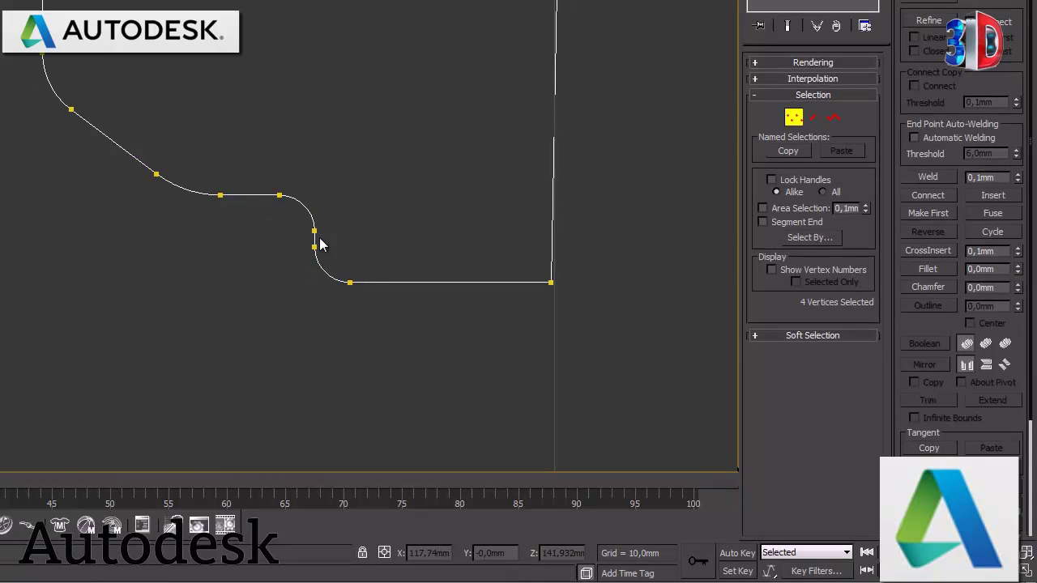
Nudge the lower curve vertex right and shift the whole profile slightly into place.
left_click(550, 281)
left_click_drag(591, 286, 598, 287)
left_click(793, 118)
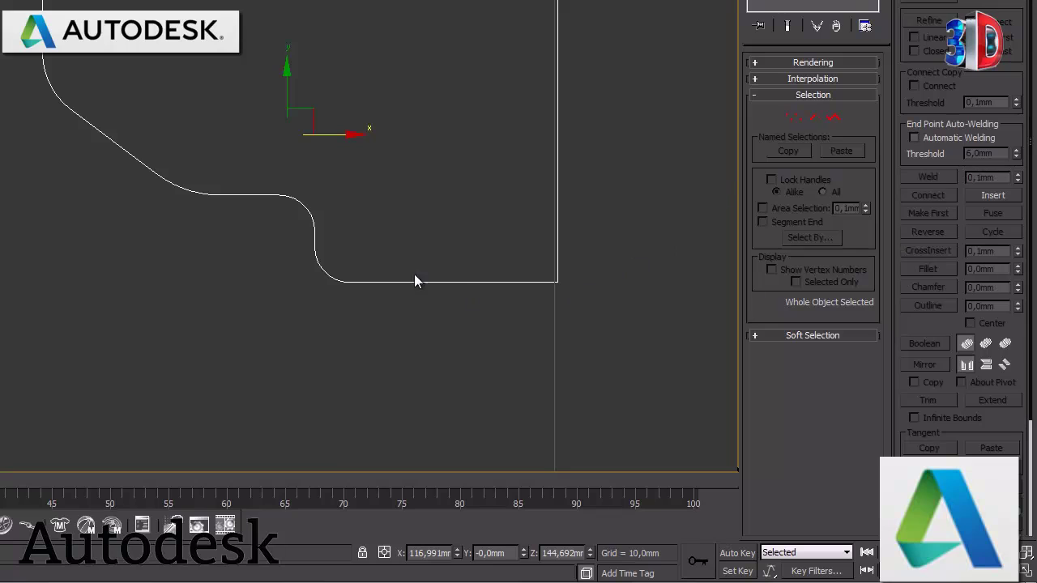
left_click_drag(332, 133, 328, 134)
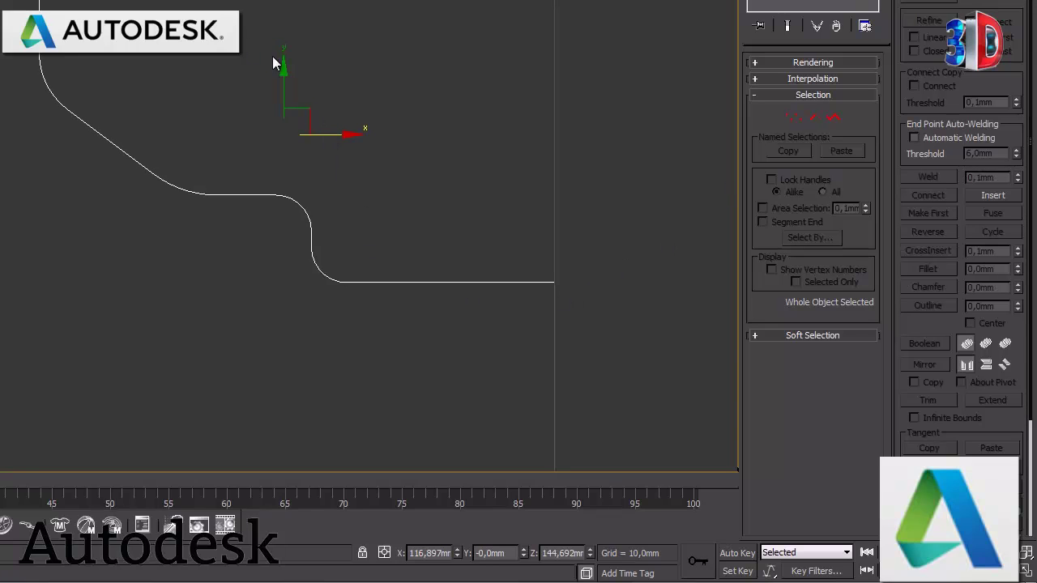
left_click_drag(287, 82, 286, 79)
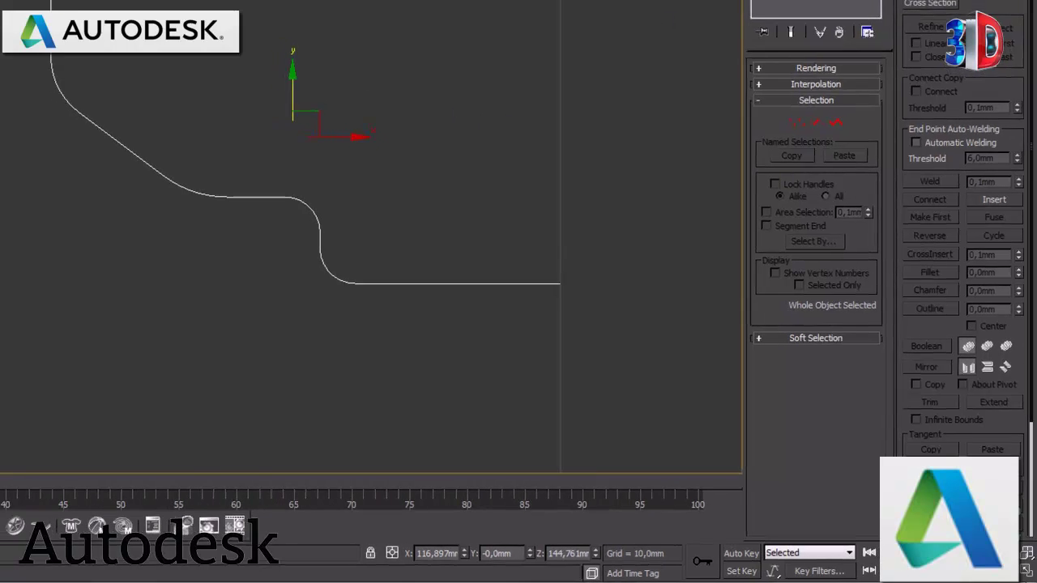
left_click(434, 448)
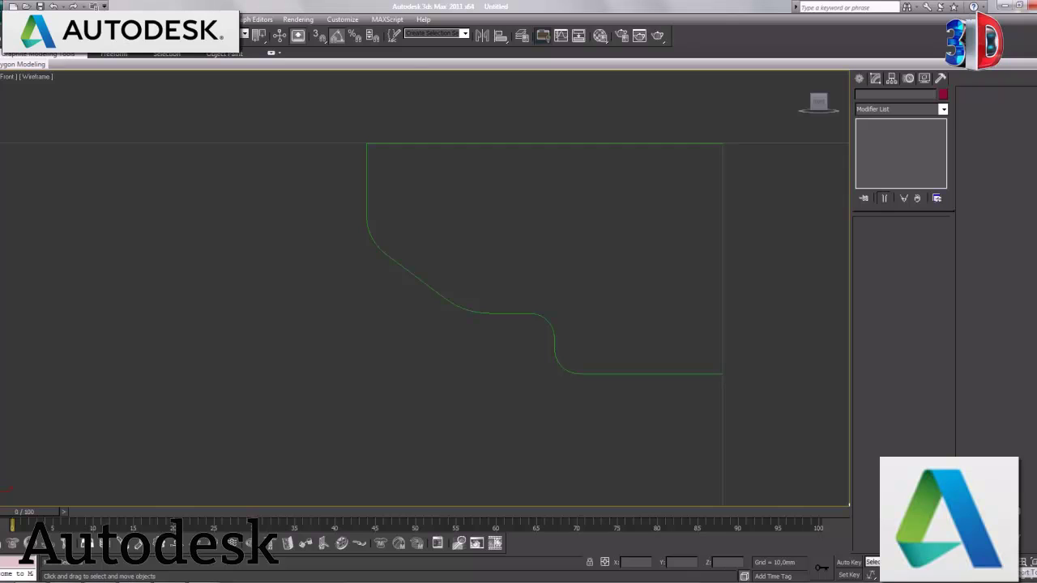
Draw Rectangle001 over the box's outline in the maximized Top view.
key("alt+w")
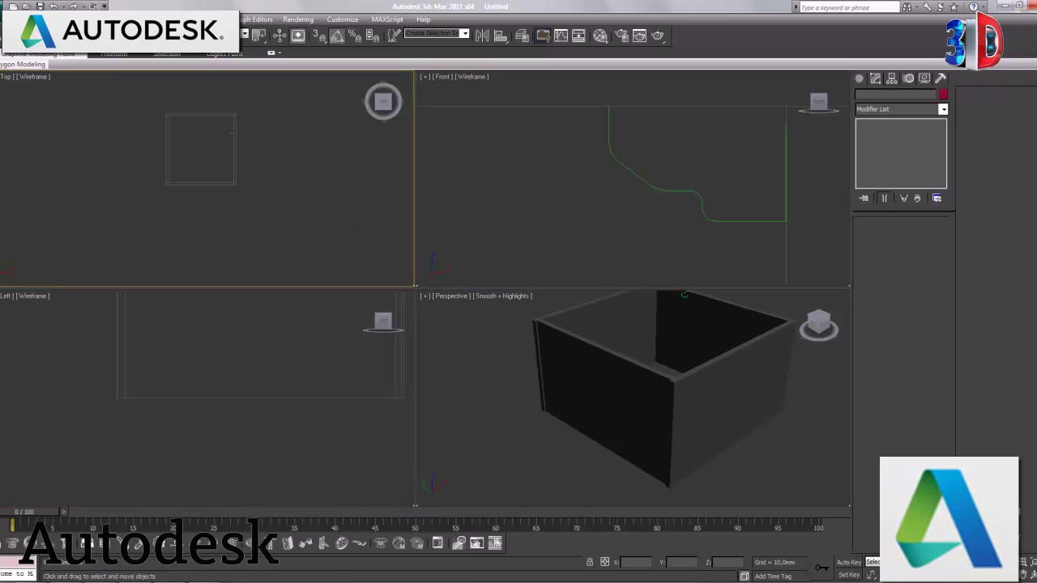
key("alt+w")
scroll(437, 285, "up", 3)
middle_click_drag(437, 285, 450, 275)
scroll(449, 276, "up", 2)
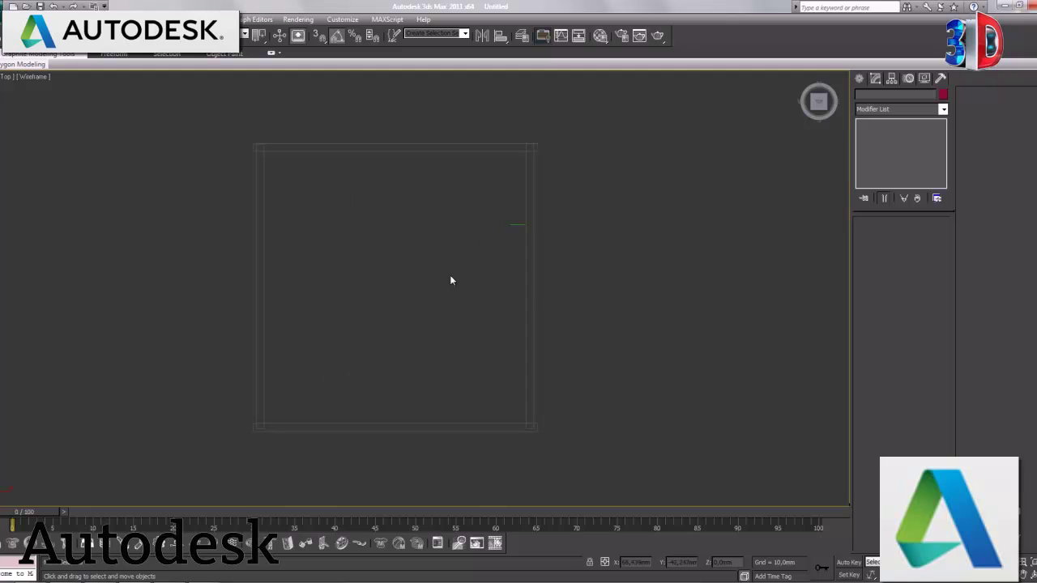
left_click(862, 79)
left_click(923, 160)
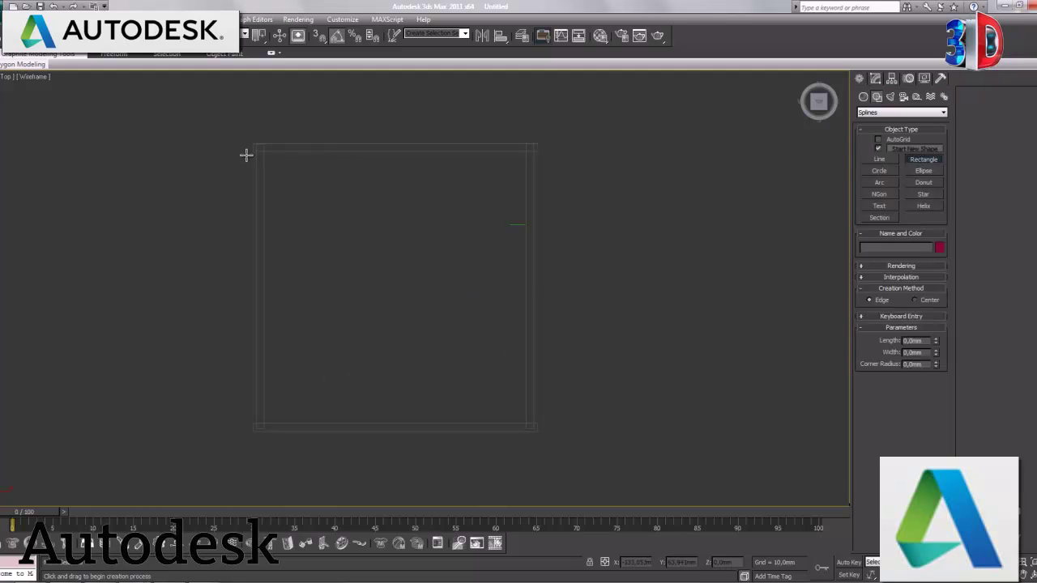
left_click_drag(264, 151, 524, 421)
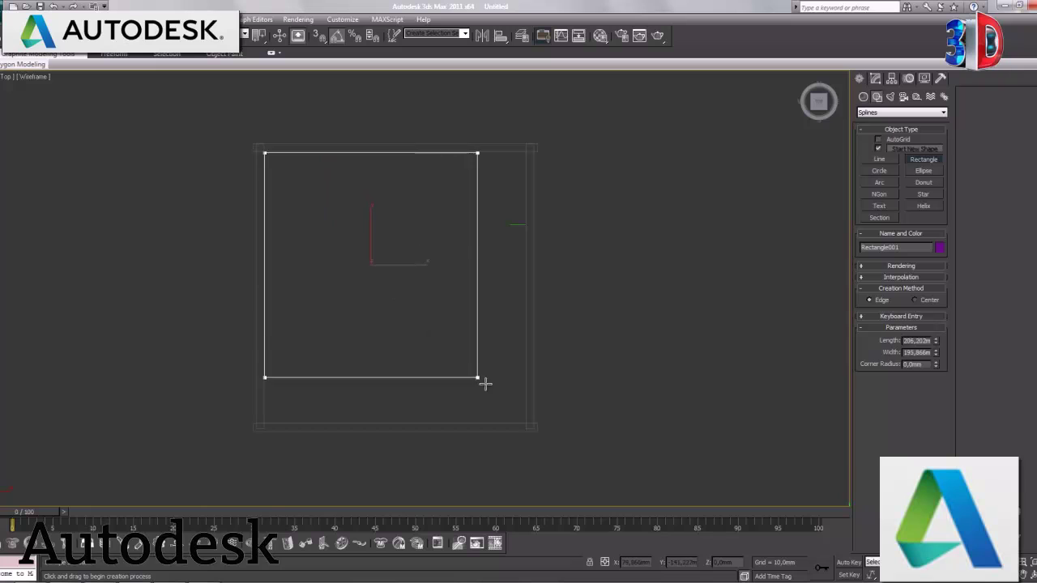
left_click_drag(524, 421, 525, 422)
right_click(472, 320)
Raise the rectangle to the top of the walls in the maximized Front view.
key("alt+w")
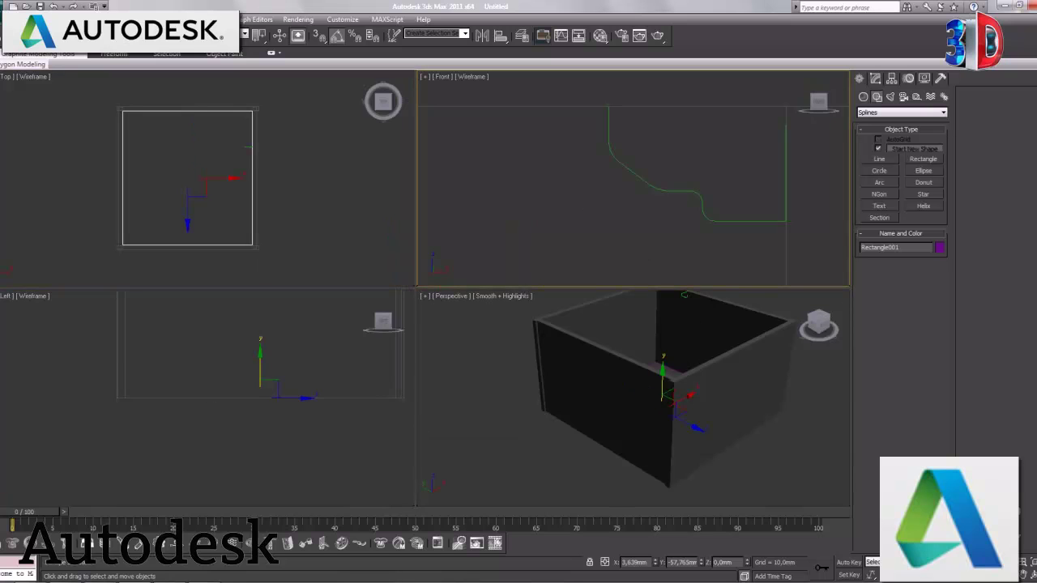
key("alt+w")
scroll(430, 250, "down", 3)
scroll(385, 296, "down", 3)
key("z")
left_click_drag(451, 398, 470, 78)
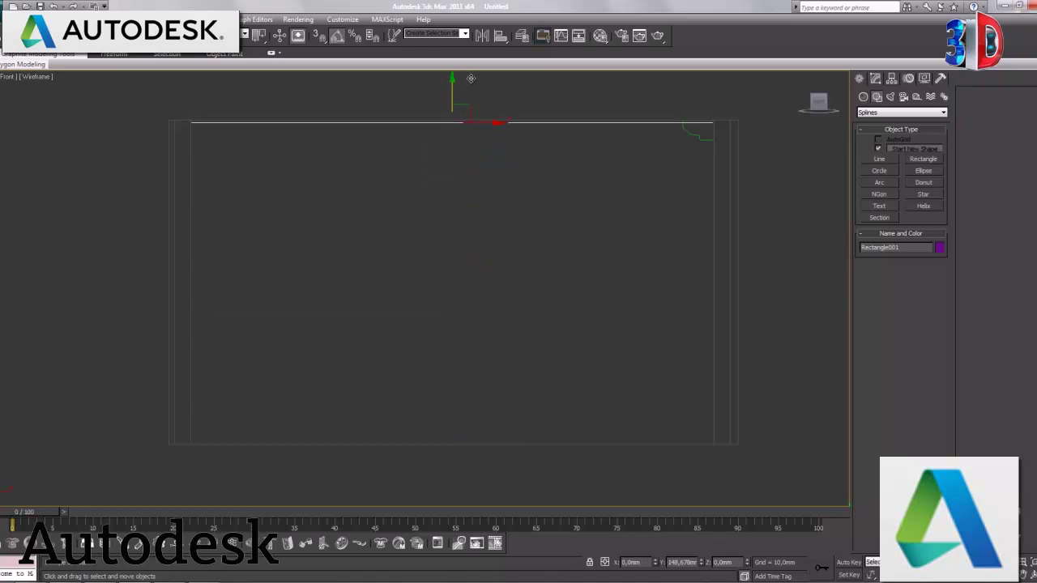
Mistakenly add Bevel Profile to Line001, then undo and remove that modifier.
left_click(696, 136)
left_click(874, 78)
left_click(943, 109)
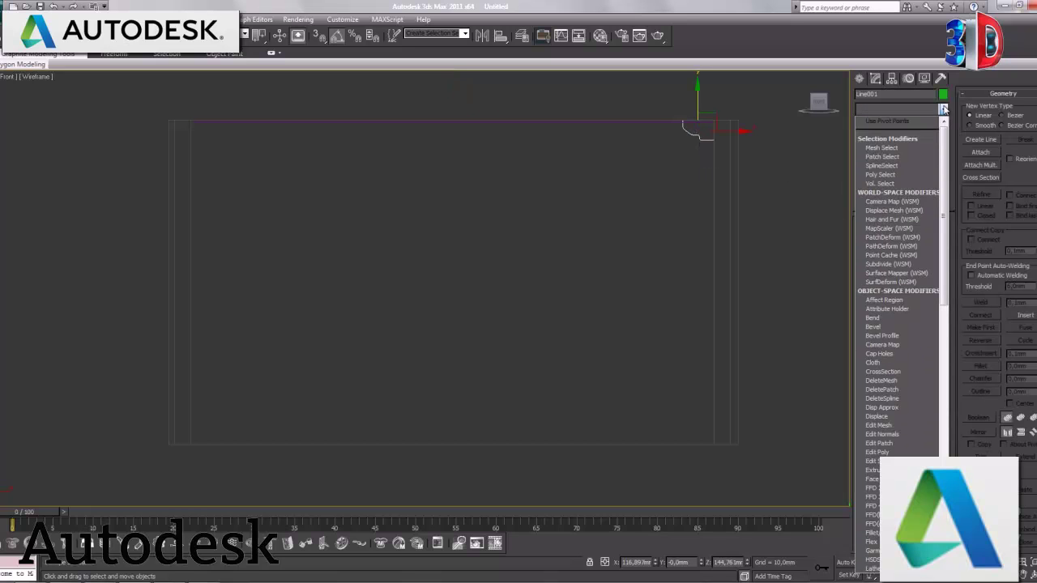
left_click(887, 335)
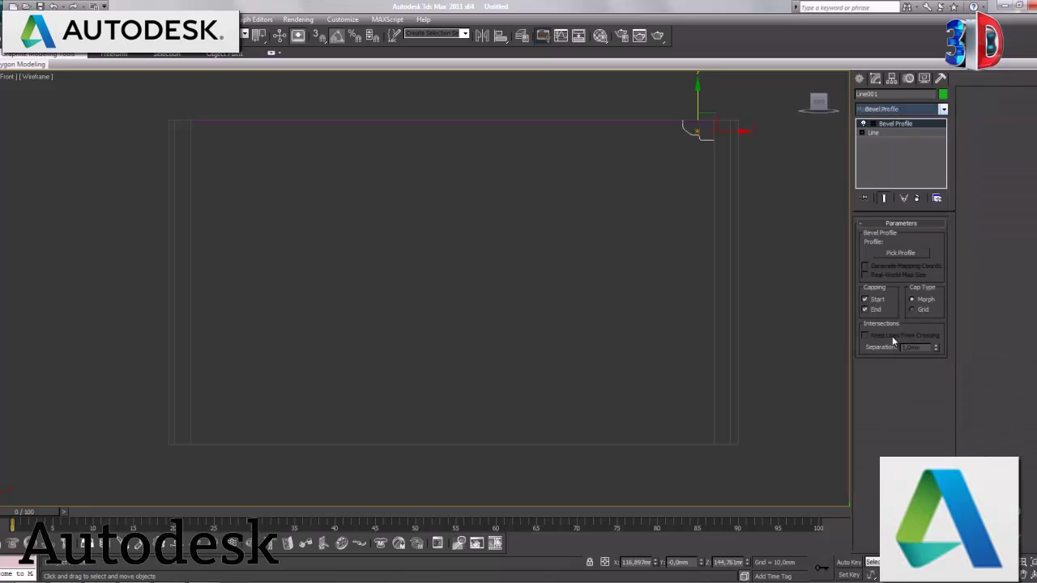
left_click(901, 253)
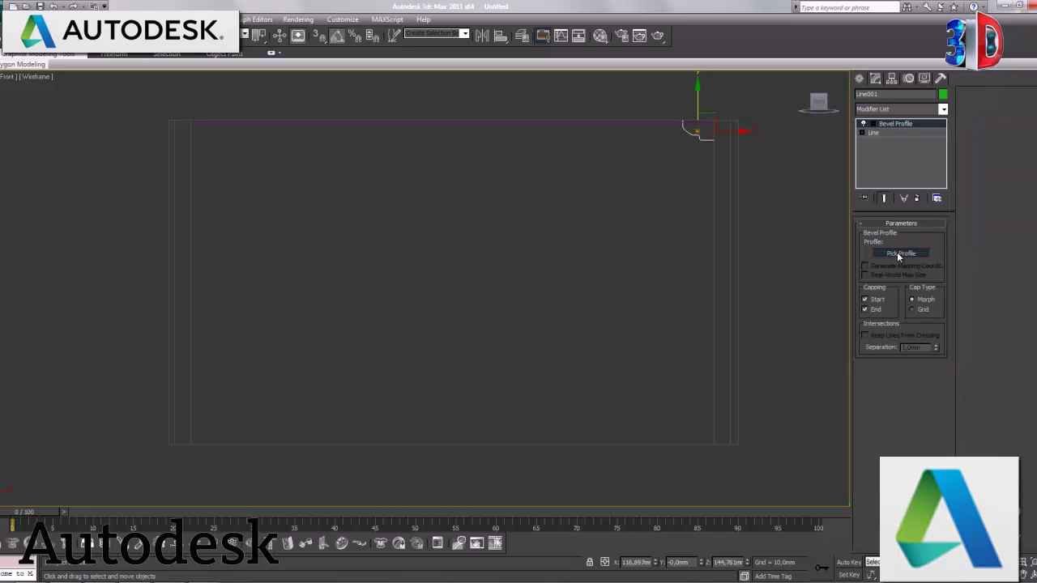
left_click(617, 124)
key("ctrl+z")
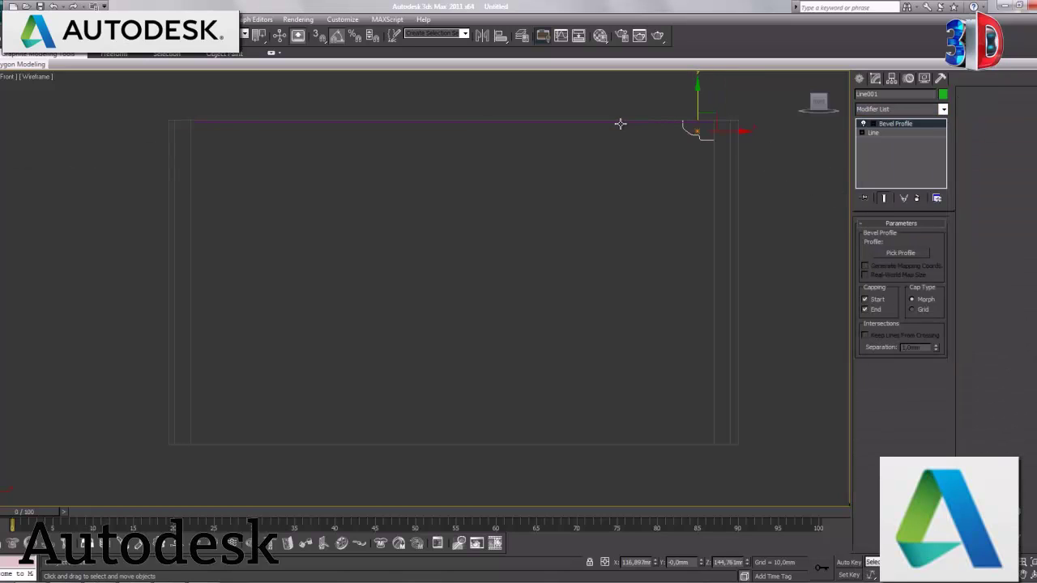
left_click(917, 198)
Add a Bevel Profile modifier to Rectangle001 and activate Pick Profile for Line001.
left_click(570, 123)
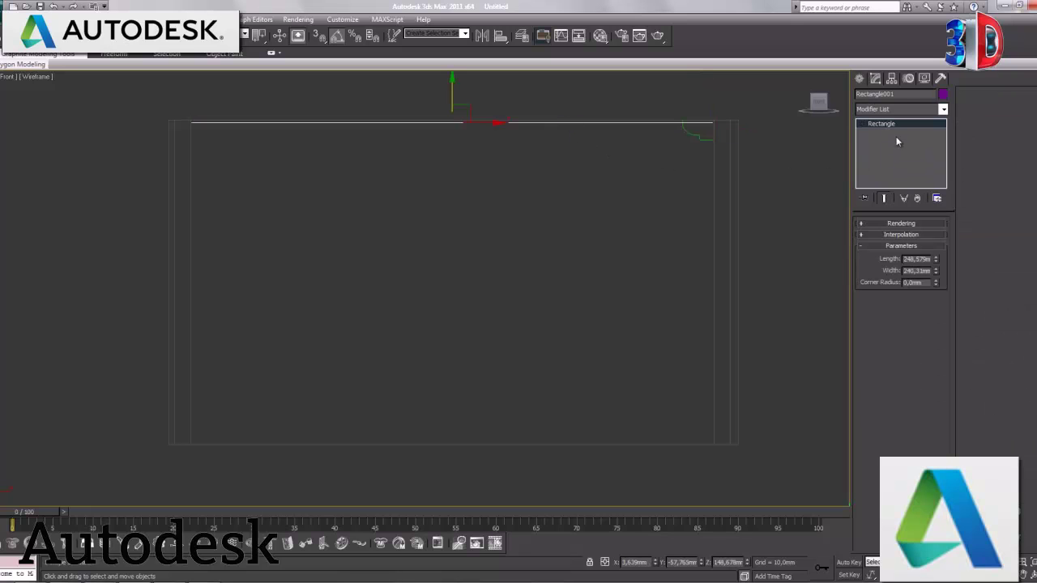
left_click(943, 108)
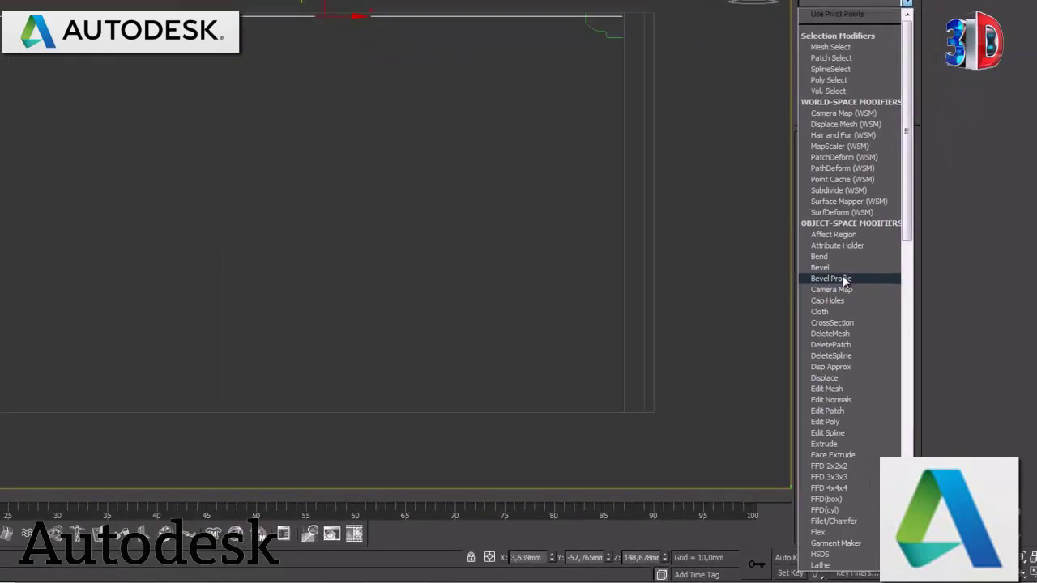
left_click(882, 335)
left_click(828, 118)
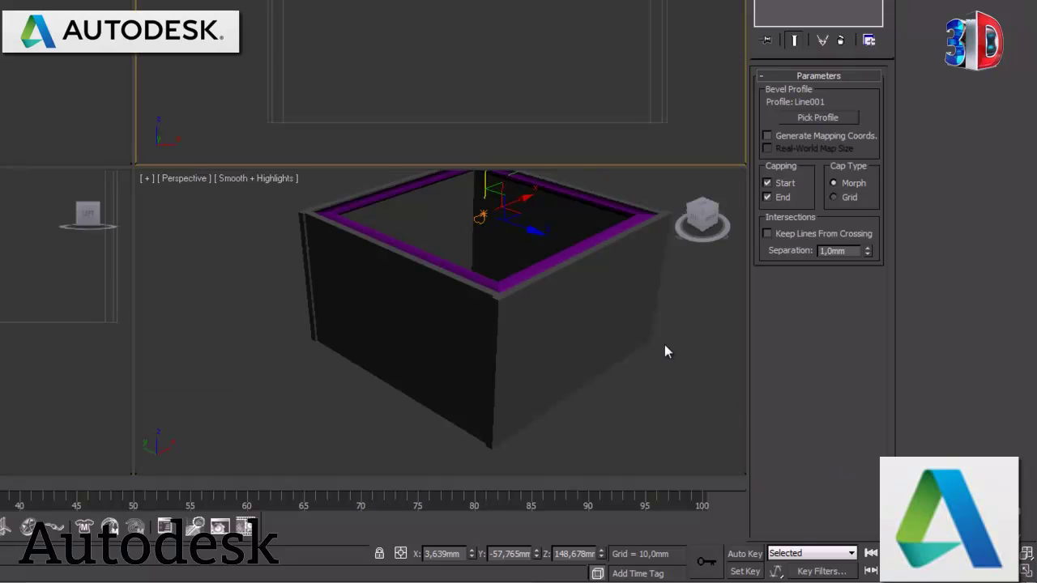
Maximize the Perspective view and zoom in on the purple molding edge.
key("alt+w")
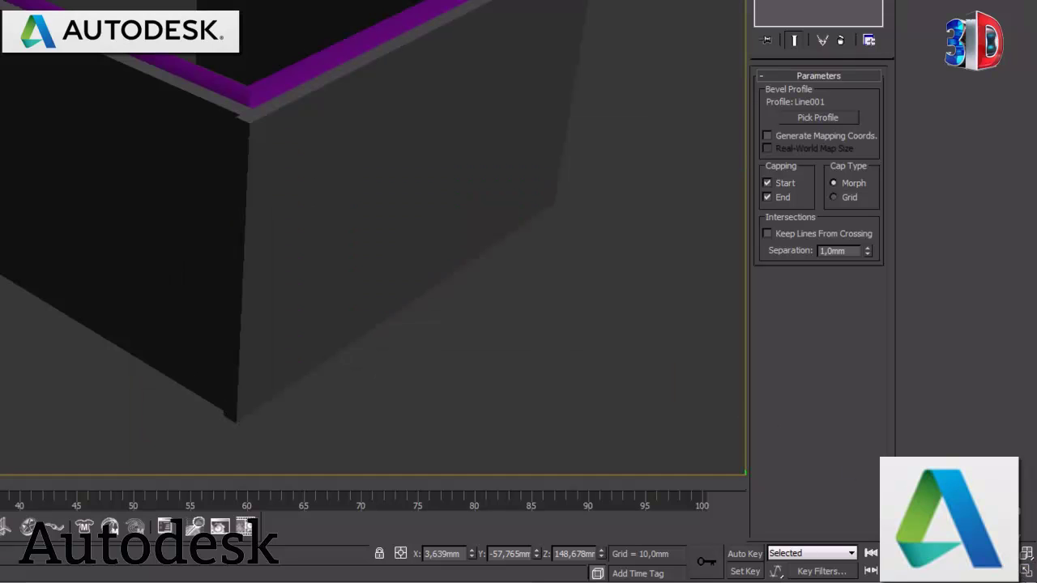
left_click_drag(373, 50, 330, 266)
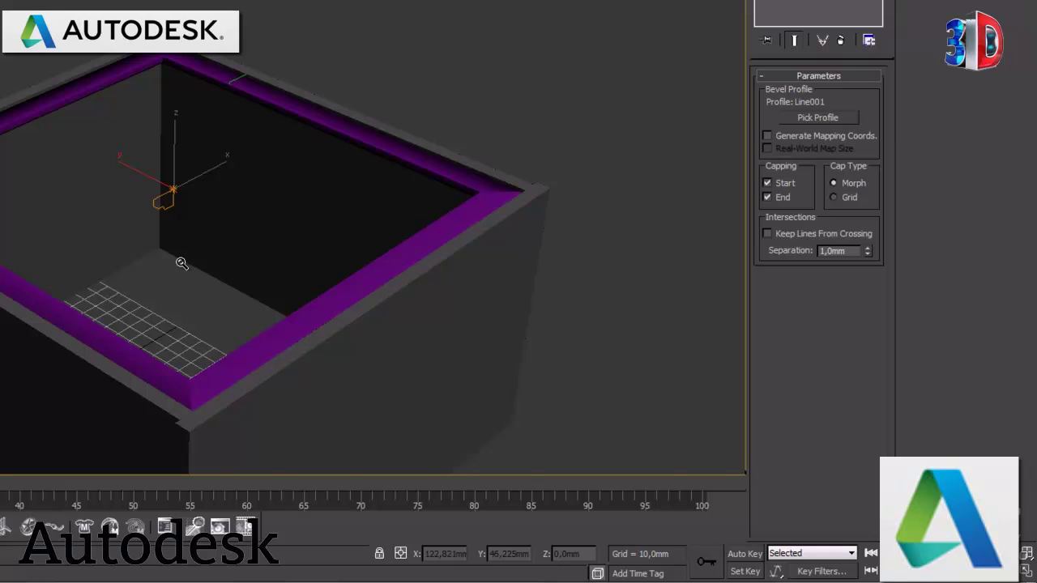
left_click_drag(178, 262, 178, 215)
middle_click_drag(178, 216, 294, 269)
mouse_move(294, 268)
left_mouse_down()
mouse_move(324, 261)
mouse_move(343, 213)
mouse_move(366, 205)
mouse_move(335, 220)
mouse_move(456, 245)
left_mouse_up()
mouse_move(456, 245)
middle_mouse_down()
mouse_move(197, 300)
mouse_move(229, 296)
middle_mouse_up()
left_click_drag(229, 297, 211, 300)
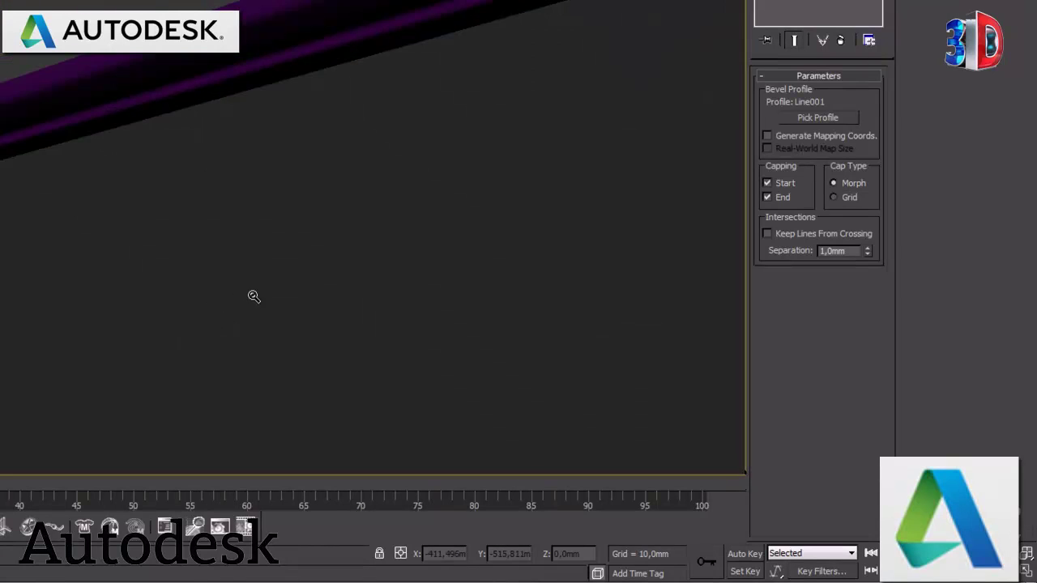
right_click(295, 288)
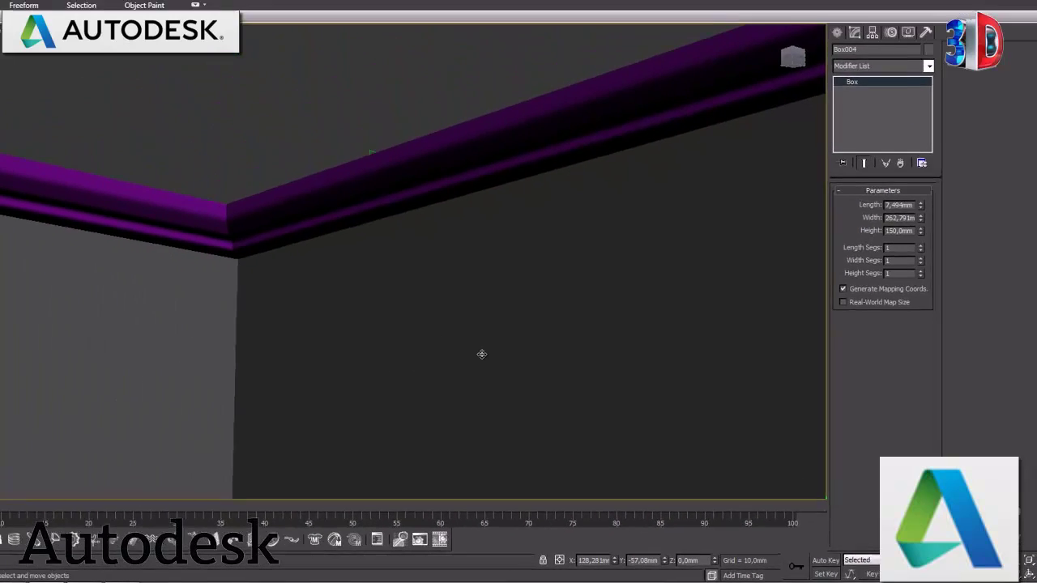
Orbit around the molding corners, turn on Edged Faces, and zoom extents on the box.
scroll(488, 354, "up", 3)
scroll(438, 377, "up", 3)
scroll(438, 377, "down", 2)
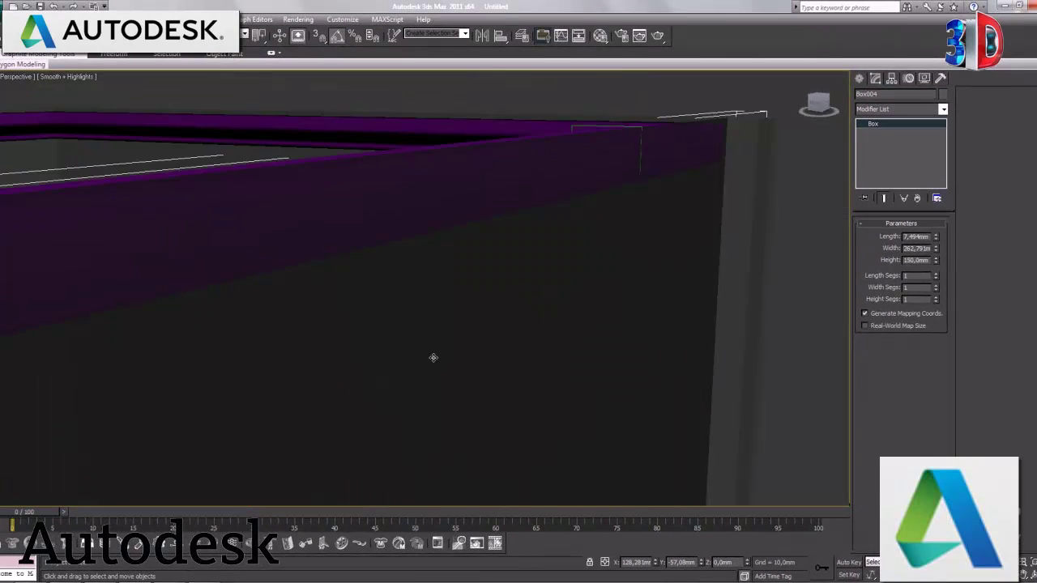
scroll(432, 356, "down", 2)
scroll(271, 303, "down", 2)
scroll(488, 364, "down", 2)
middle_click_drag(345, 283, 264, 277, "alt")
scroll(369, 240, "up", 3)
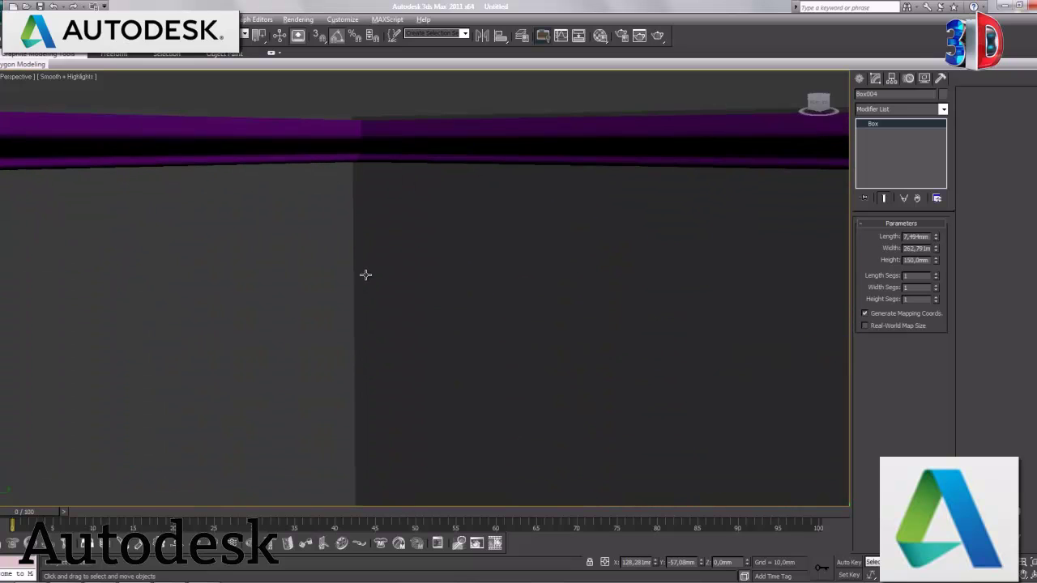
middle_click_drag(366, 274, 370, 256, "alt")
middle_click_drag(414, 381, 434, 280)
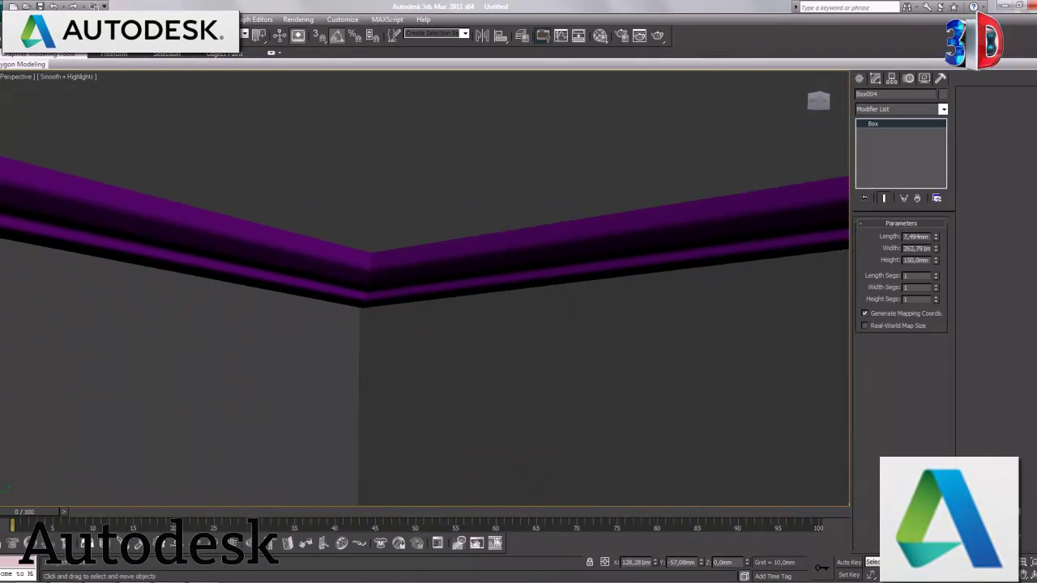
mouse_move(408, 410)
middle_mouse_down("alt")
mouse_move(470, 296)
mouse_move(477, 386)
mouse_move(481, 363)
mouse_move(497, 357)
mouse_move(556, 88)
middle_mouse_up("alt")
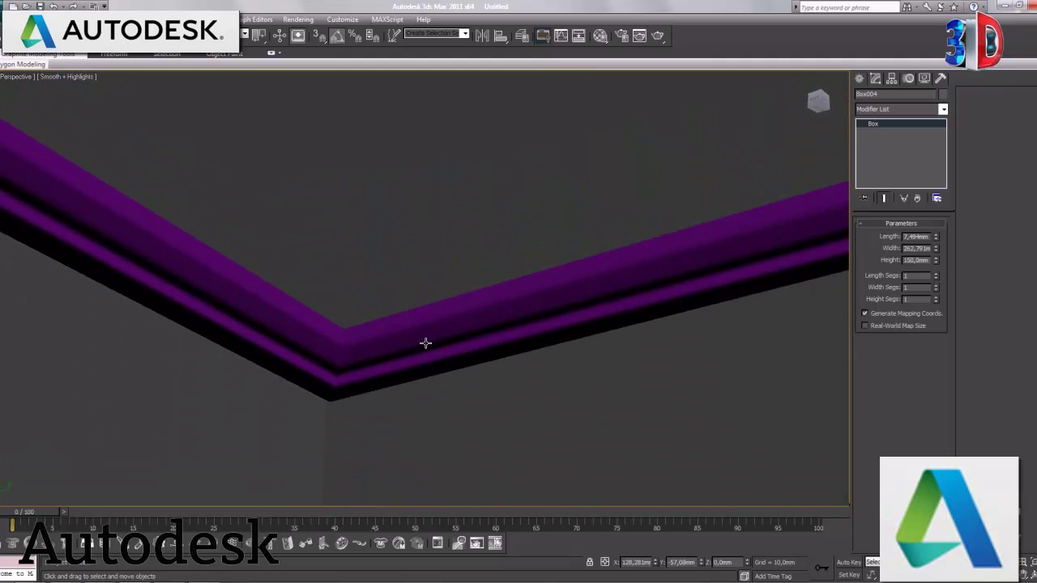
middle_click_drag(327, 345, 366, 373, "alt")
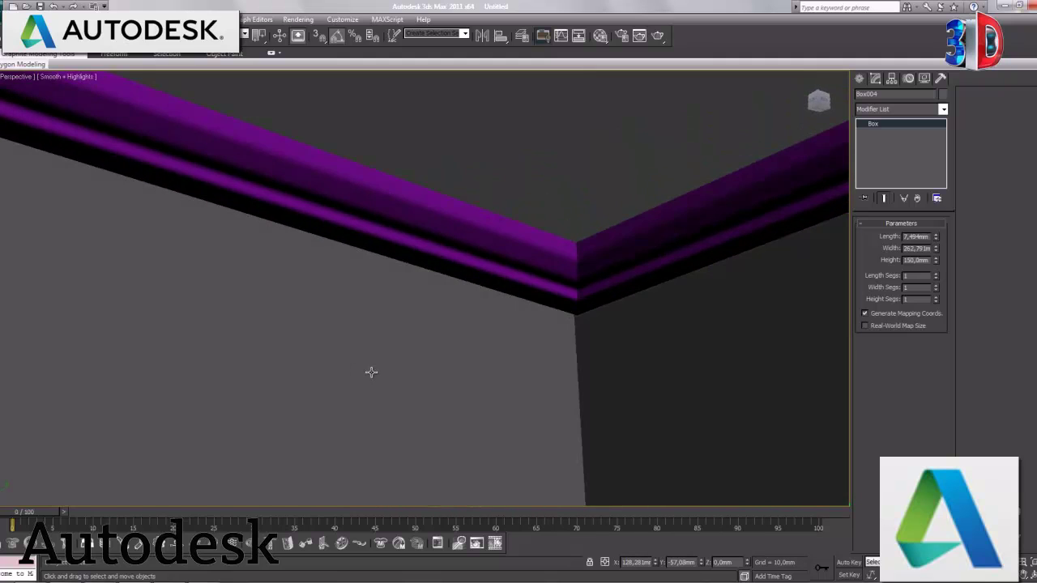
mouse_move(638, 377)
middle_mouse_down("alt")
mouse_move(614, 384)
mouse_move(514, 364)
mouse_move(432, 366)
middle_mouse_up("alt")
key("F4")
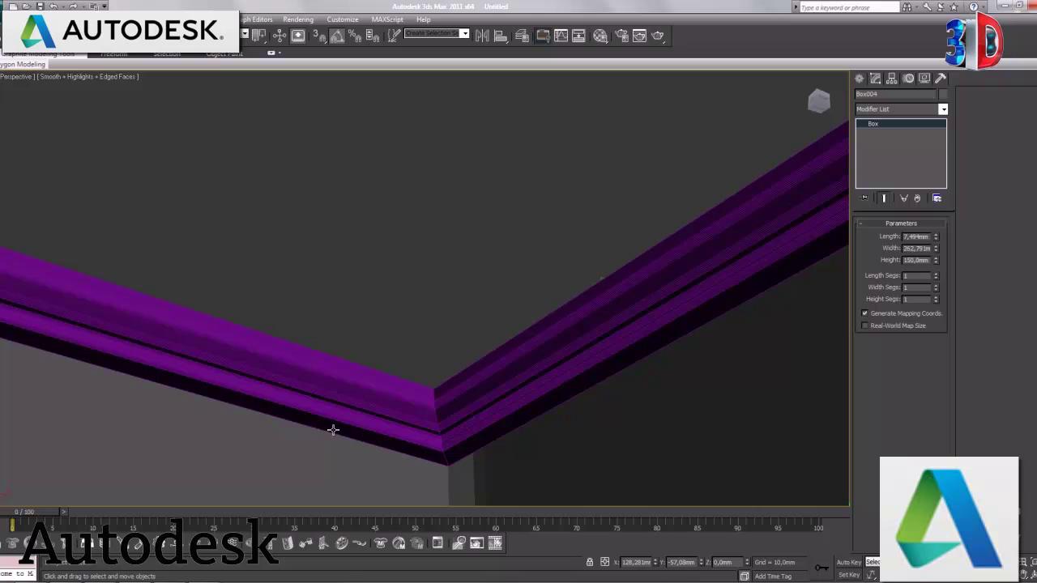
key("z")
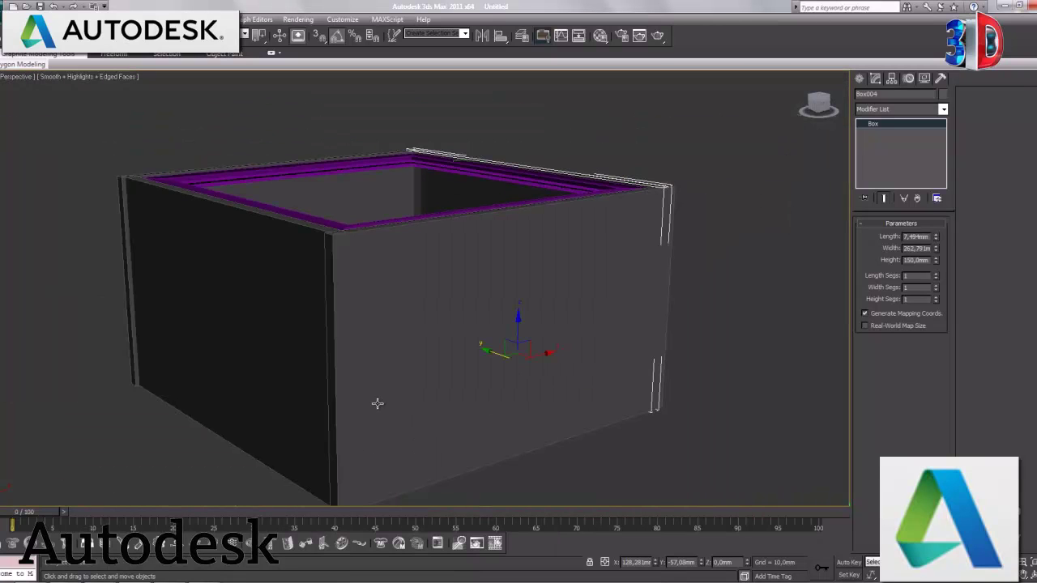
Orbit and zoom to look down into the open box interior.
mouse_move(367, 324)
middle_mouse_down("alt")
mouse_move(377, 347)
mouse_move(467, 351)
mouse_move(405, 347)
mouse_move(404, 275)
mouse_move(420, 235)
middle_mouse_up("alt")
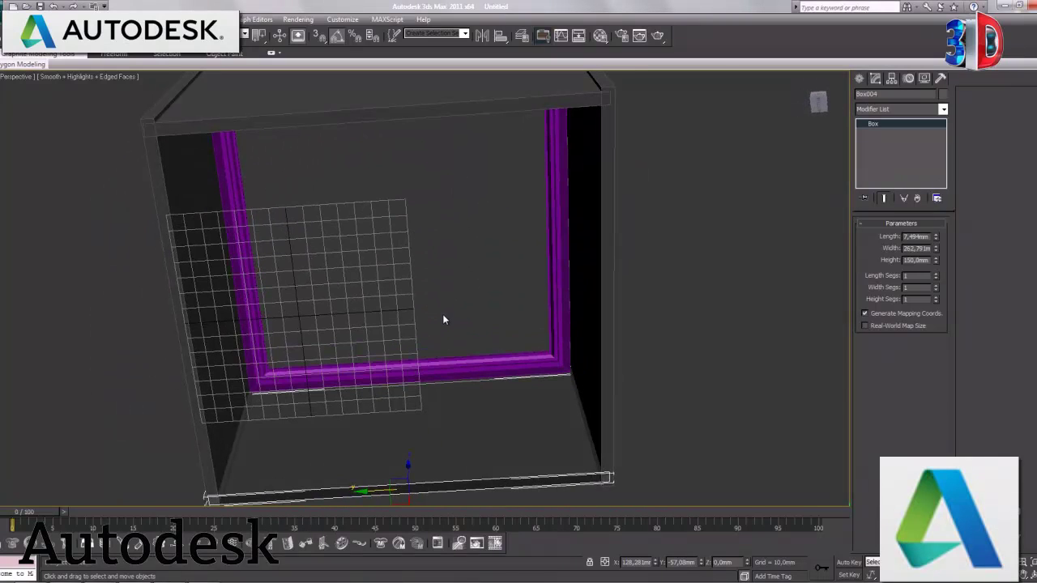
scroll(421, 324, "up", 3)
mouse_move(421, 313)
middle_mouse_down()
mouse_move(417, 447)
mouse_move(504, 424)
mouse_move(516, 400)
mouse_move(486, 497)
middle_mouse_up()
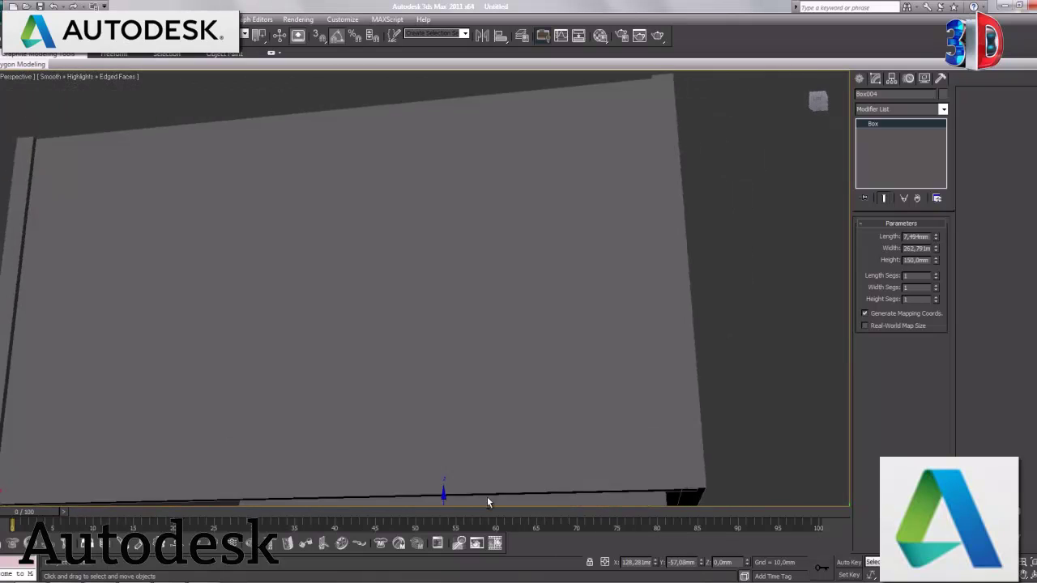
scroll(487, 496, "down", 5)
scroll(477, 486, "up", 1)
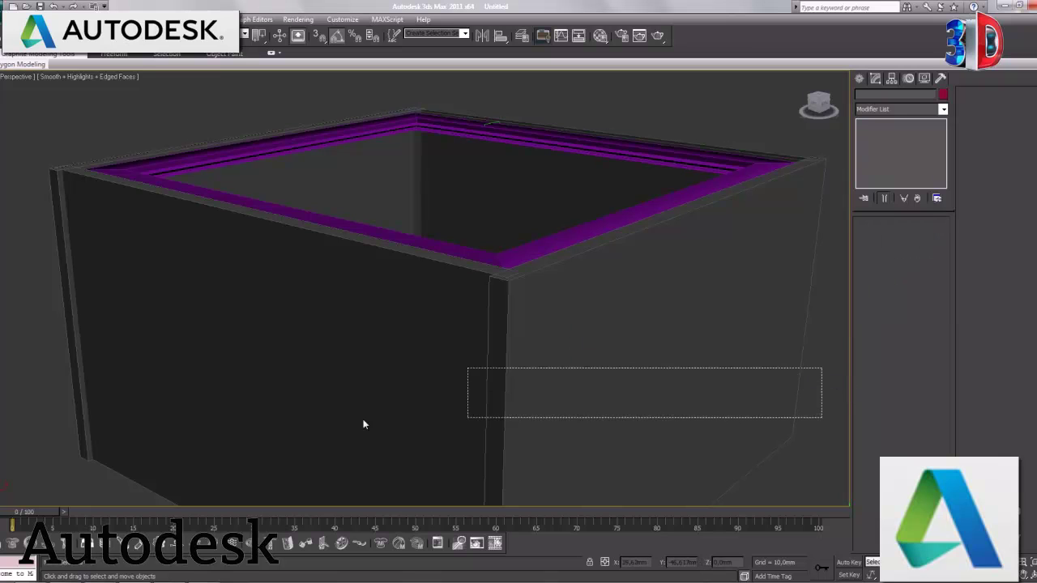
Make the walls see-through with Alt+X, deselect, and zoom in on a level front view.
key("alt+x")
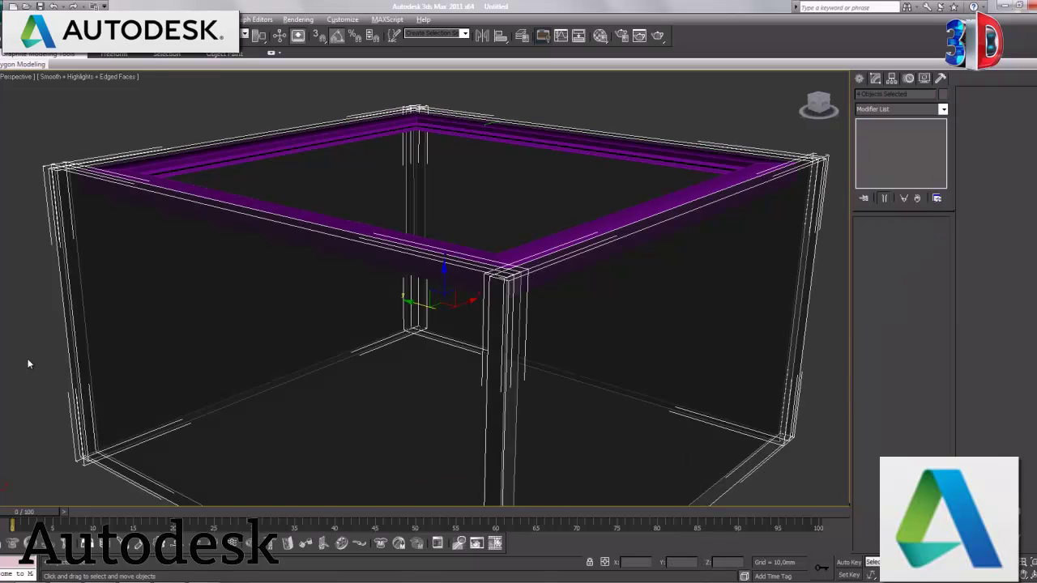
left_click(29, 364)
mouse_move(356, 300)
middle_mouse_down("alt")
mouse_move(437, 343)
mouse_move(451, 324)
mouse_move(540, 348)
mouse_move(438, 349)
middle_mouse_up("alt")
scroll(429, 347, "up", 2)
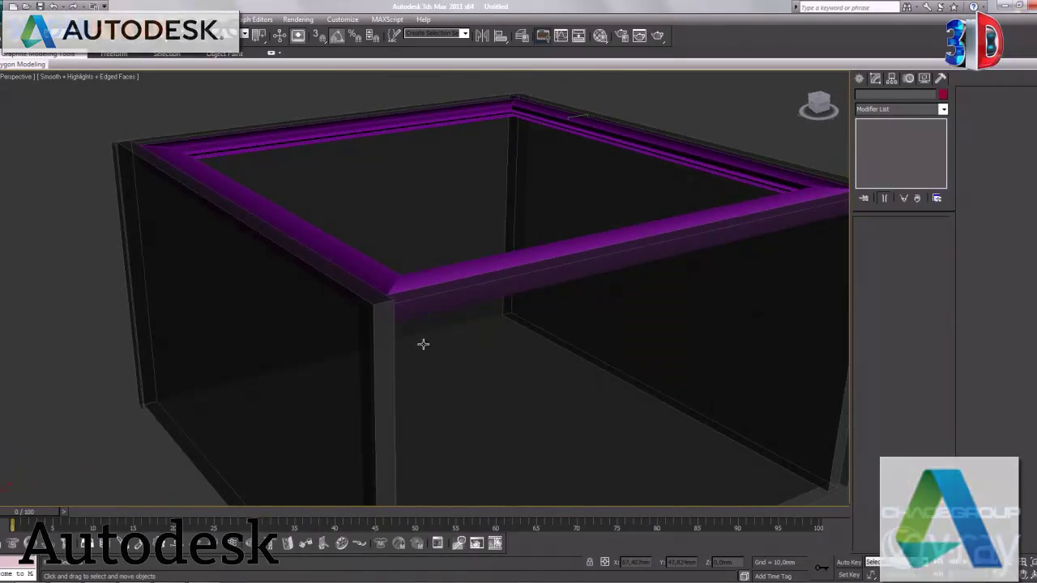